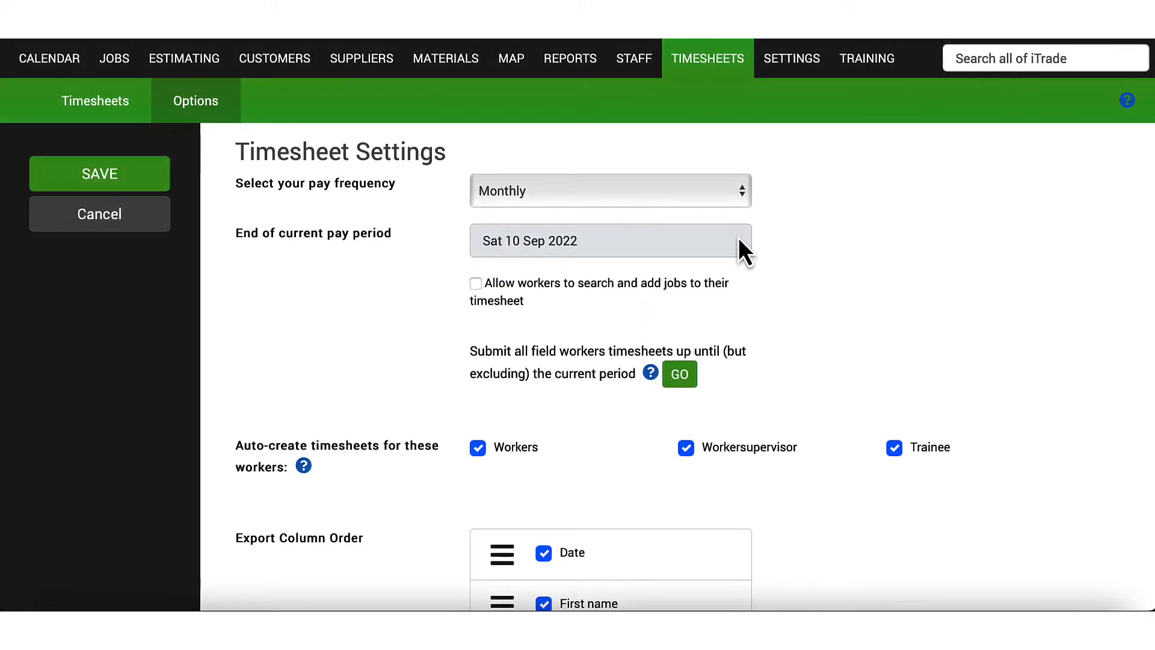
Set the period end date to 20 Sep 2022 and submit all earlier field workers' timesheets.
click(731, 247)
click(534, 436)
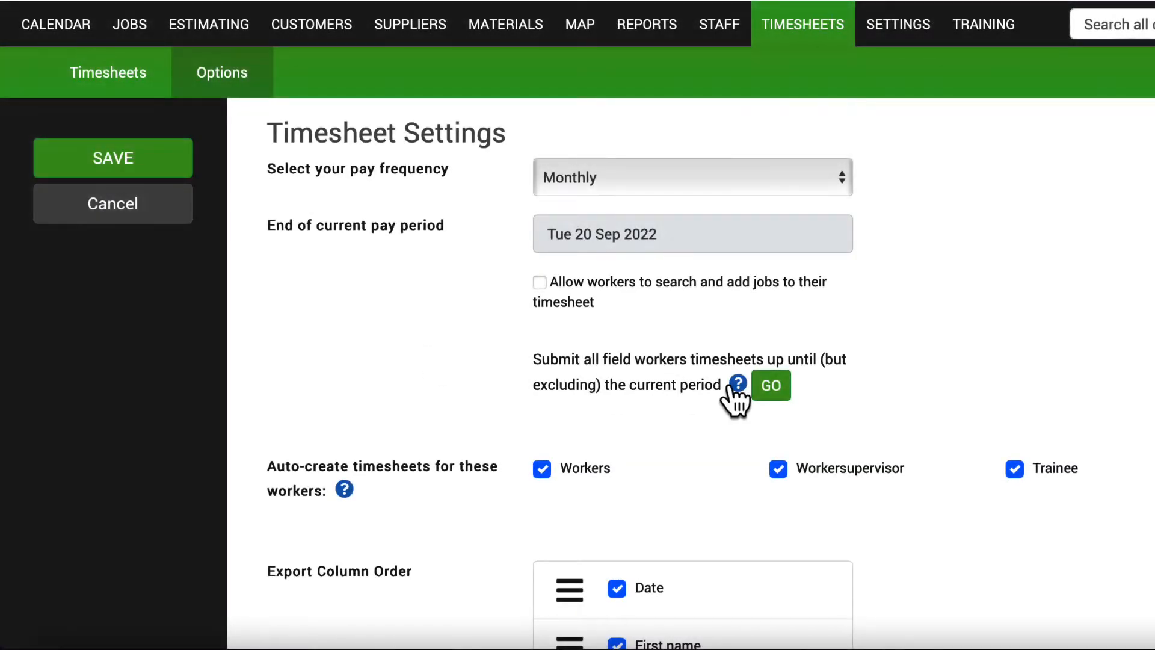
mouse_move(735, 383)
click(773, 391)
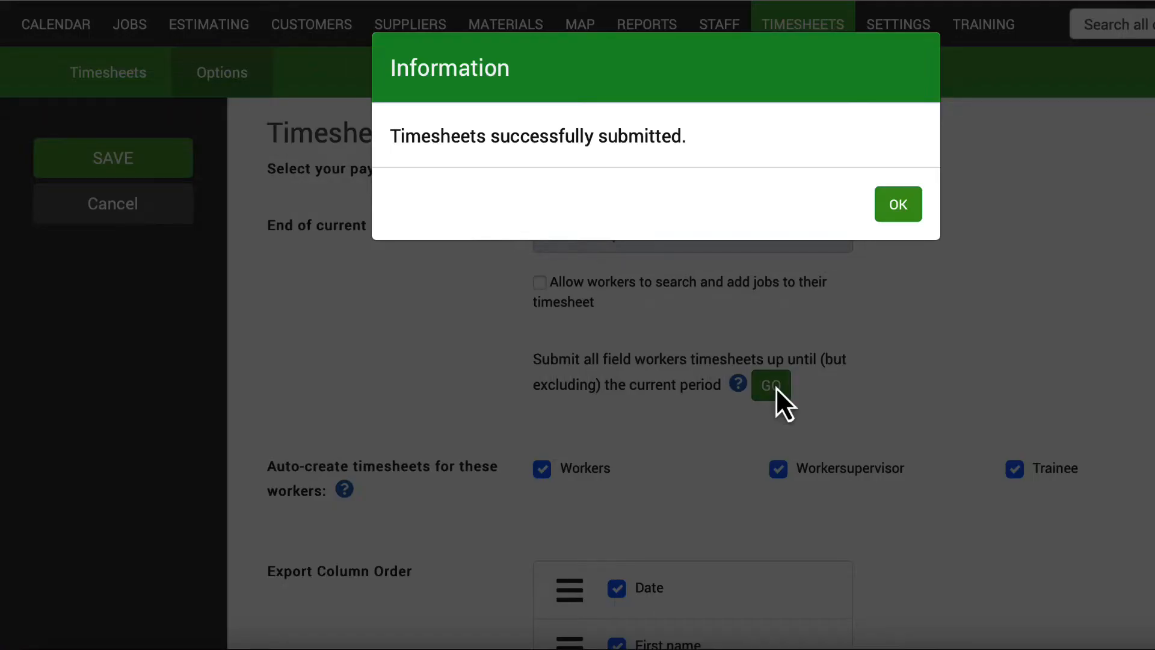
click(882, 214)
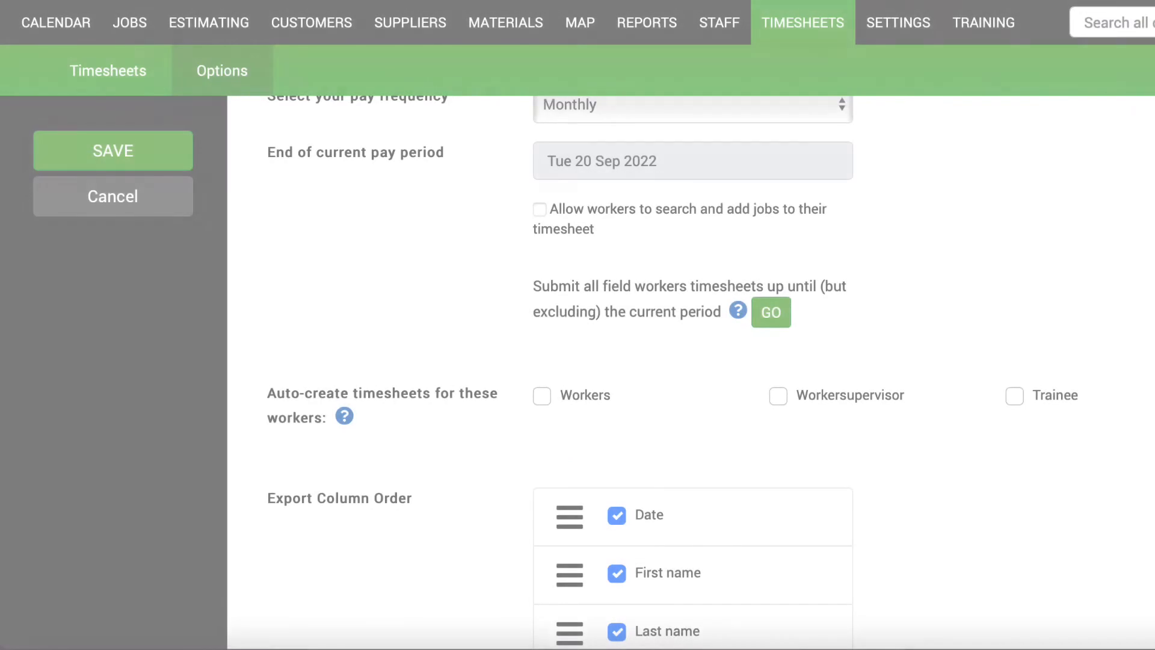
Tick Trainee under auto-create timesheets, alongside Workers and Workersupervisor.
scroll(673, 370, down, 3)
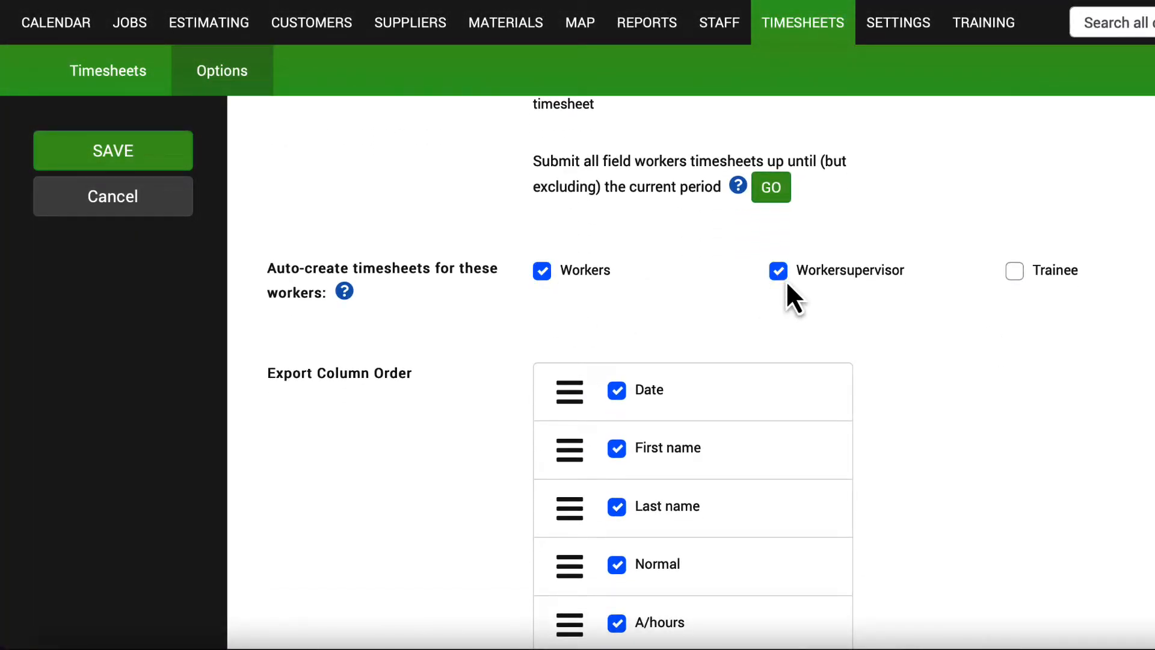
click(1012, 274)
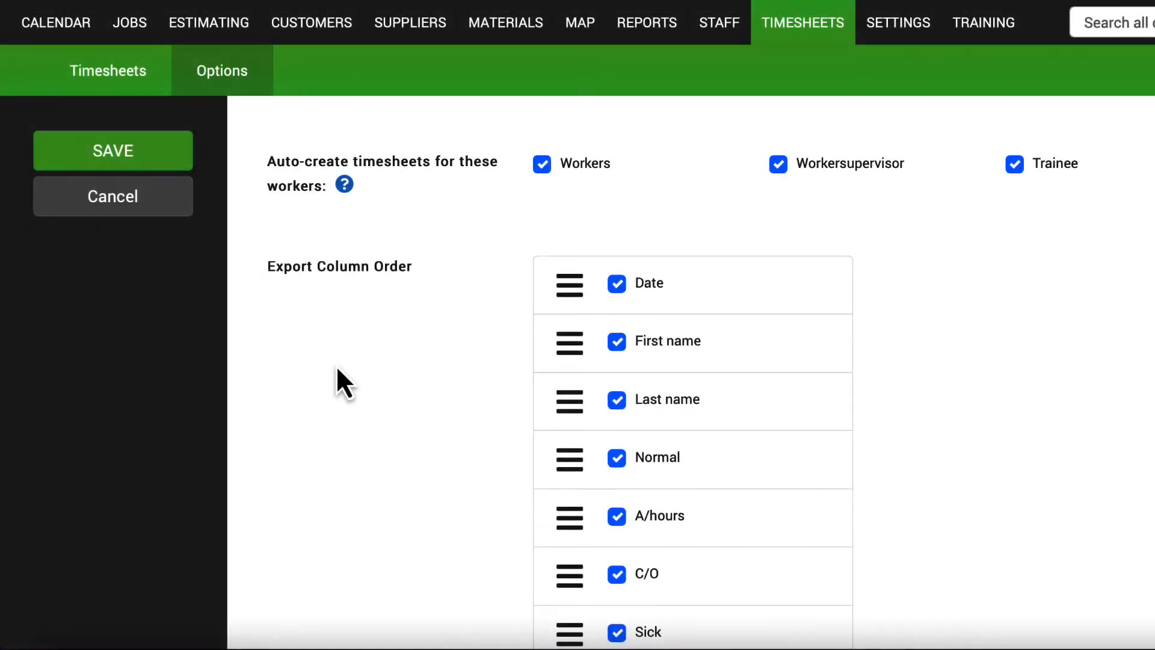
Untick A/hours in the export column order, move First name below Last name, and save.
scroll(337, 369, down, 2)
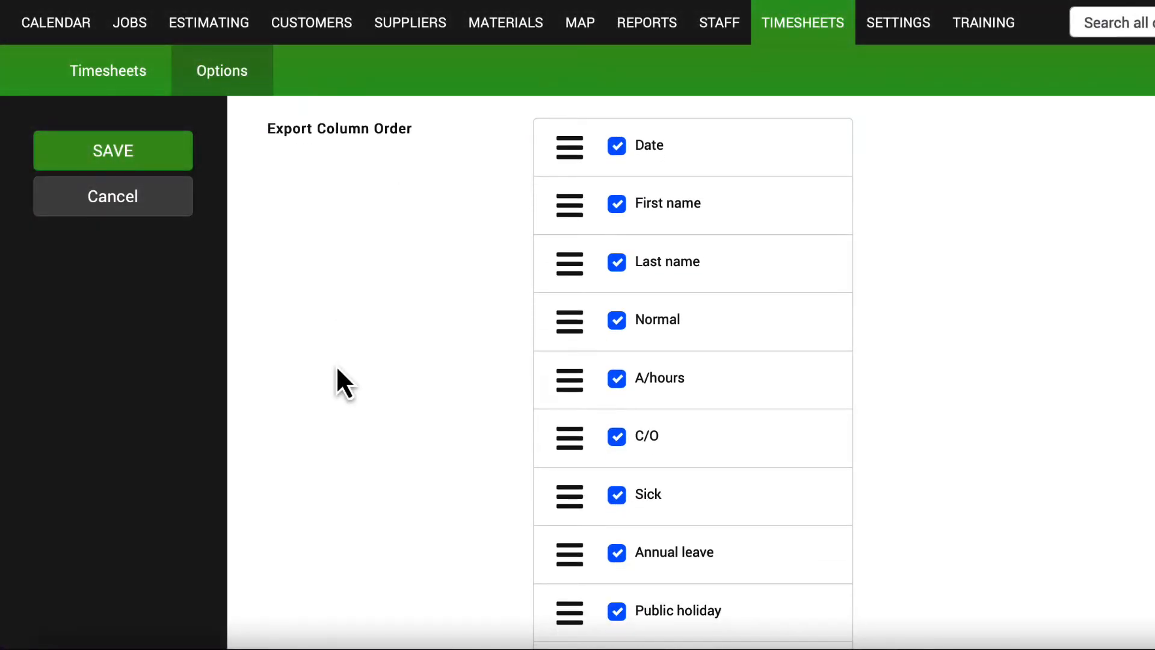
click(615, 385)
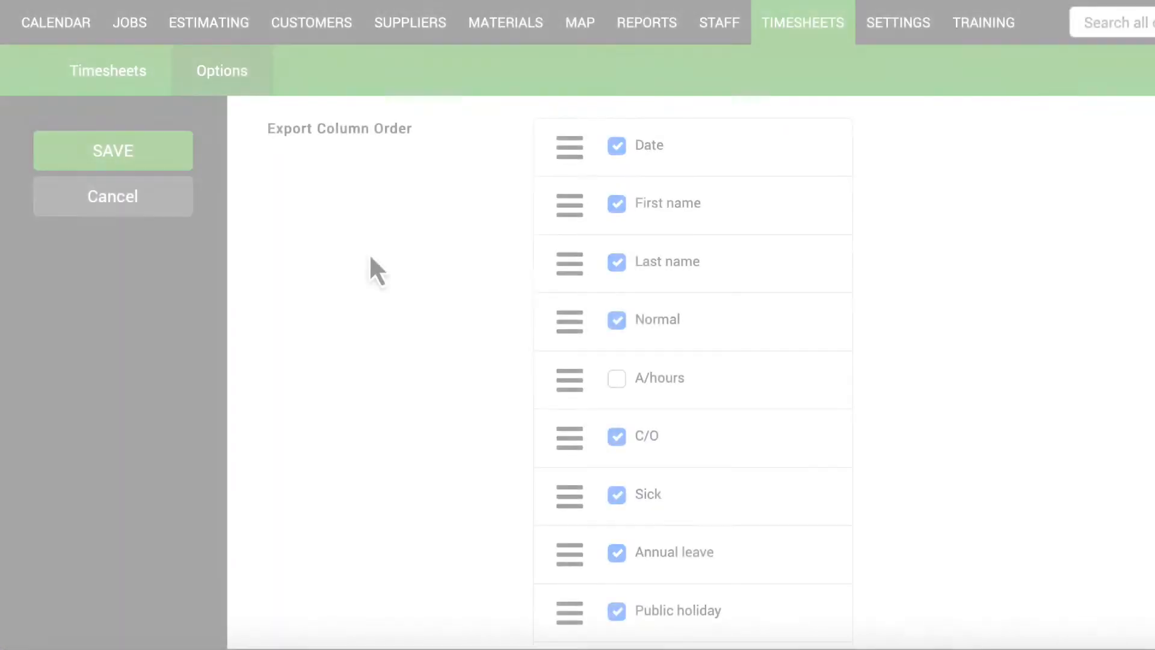
drag(565, 223, 570, 278)
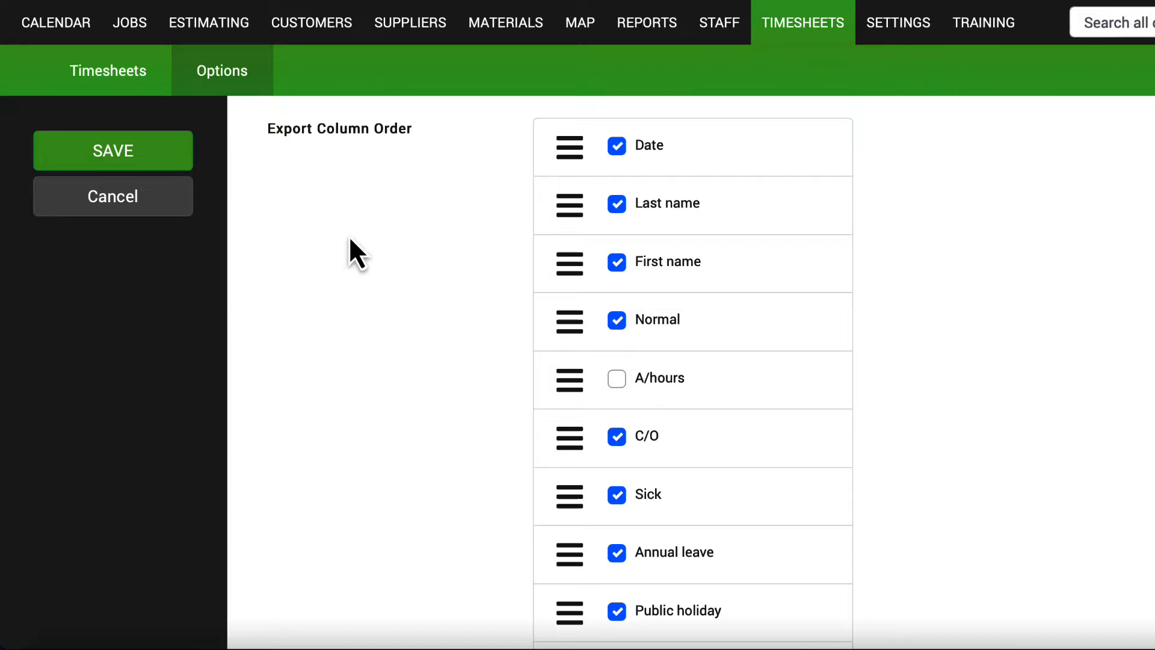
click(187, 164)
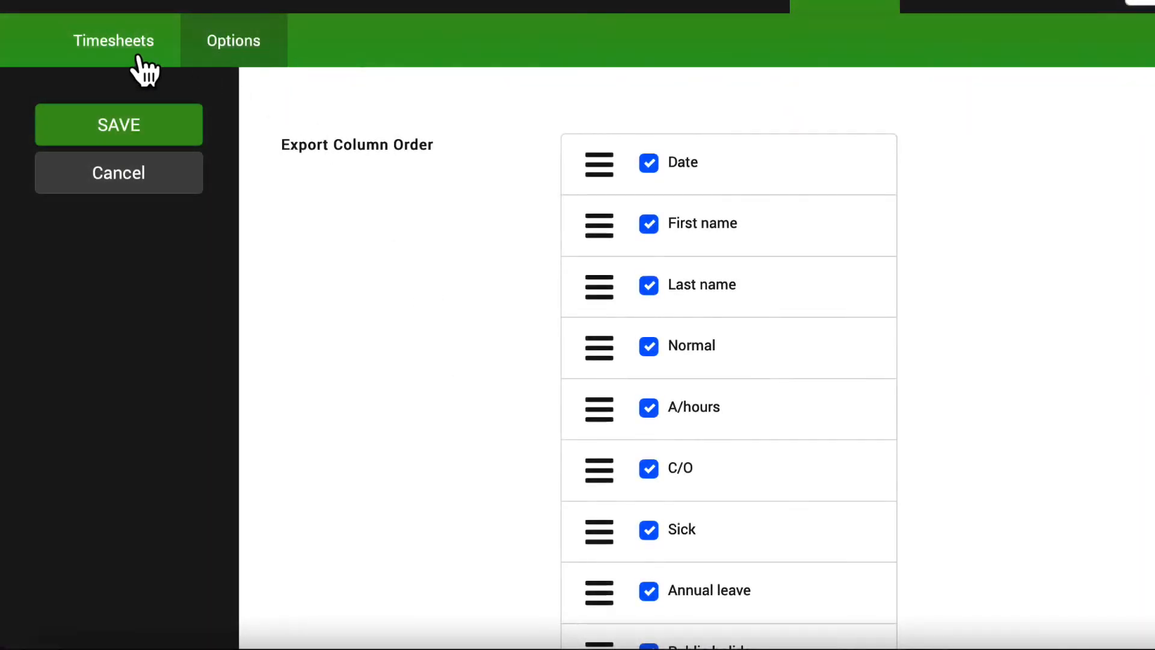
Open the Mon 8 Aug – Sun 14 Aug 2022 period from the timesheet periods list.
click(132, 41)
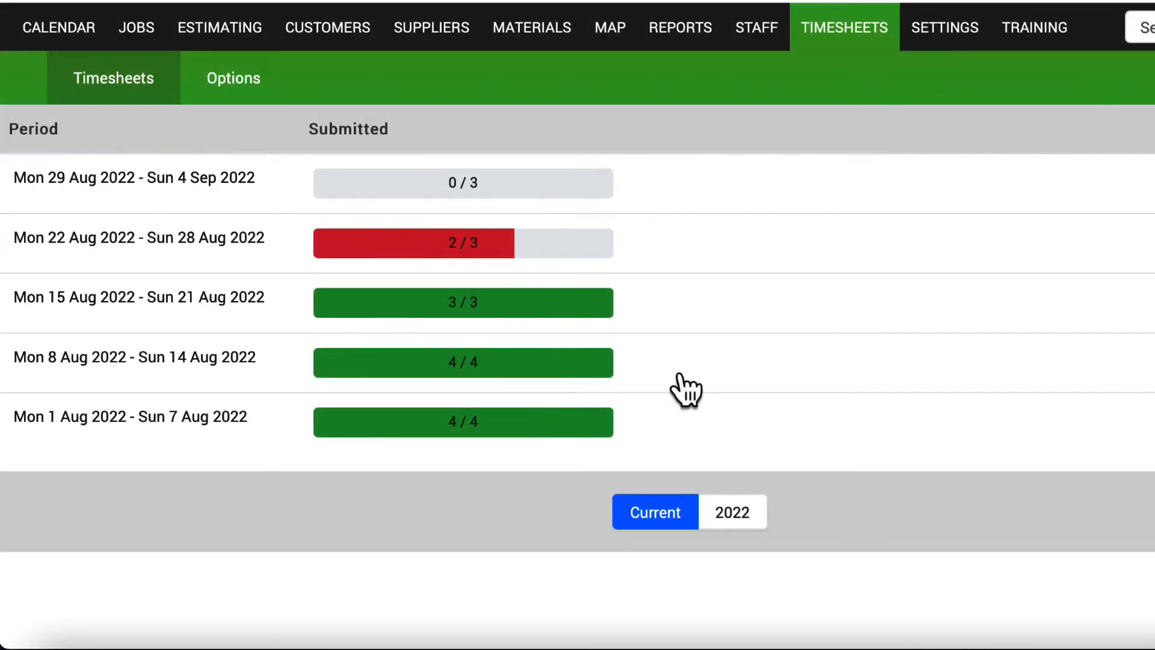
click(147, 358)
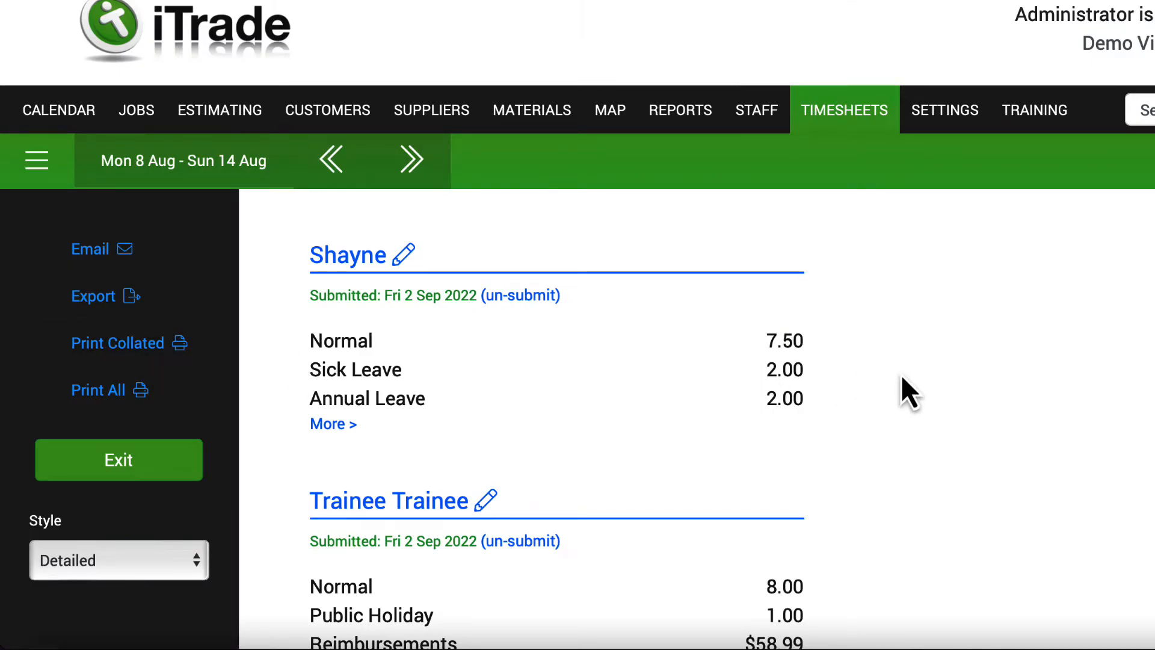
scroll(901, 378, down, 1)
scroll(900, 375, down, 3)
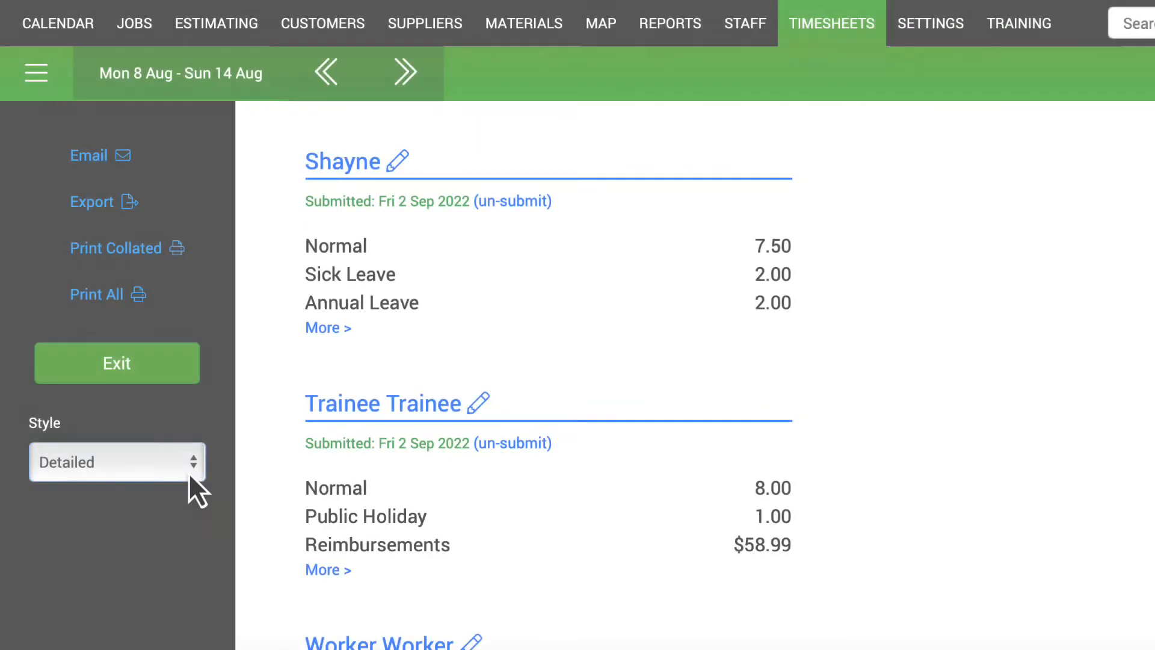
Switch the timesheets to the First to Last style and address an email to the payroll accounts address.
click(190, 469)
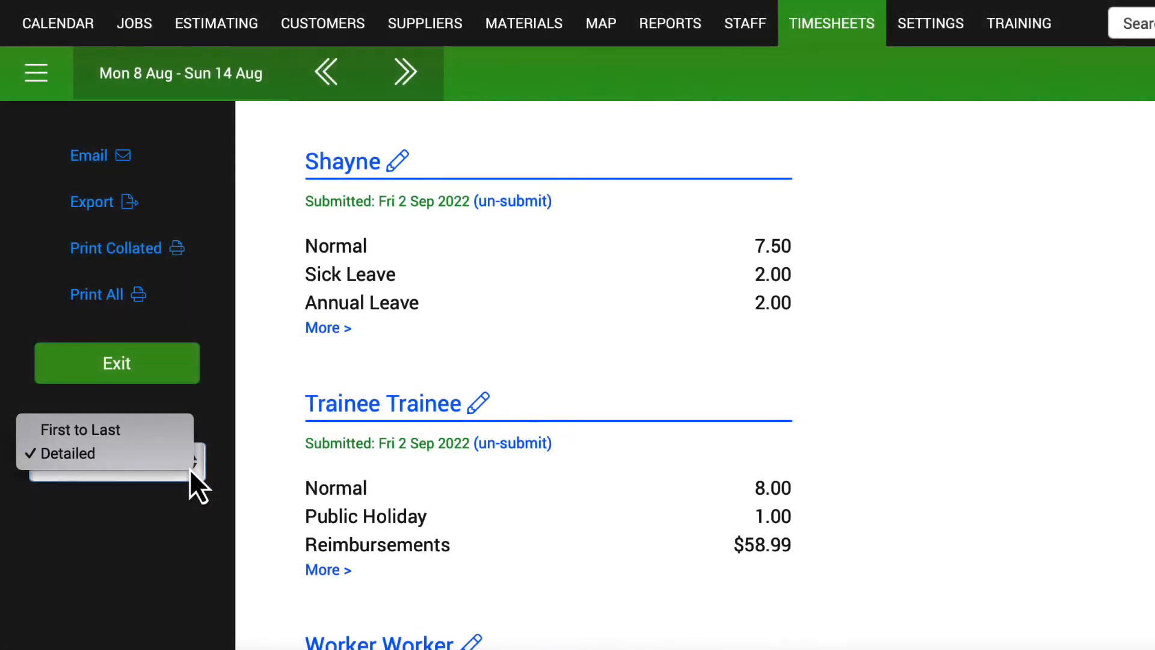
click(131, 439)
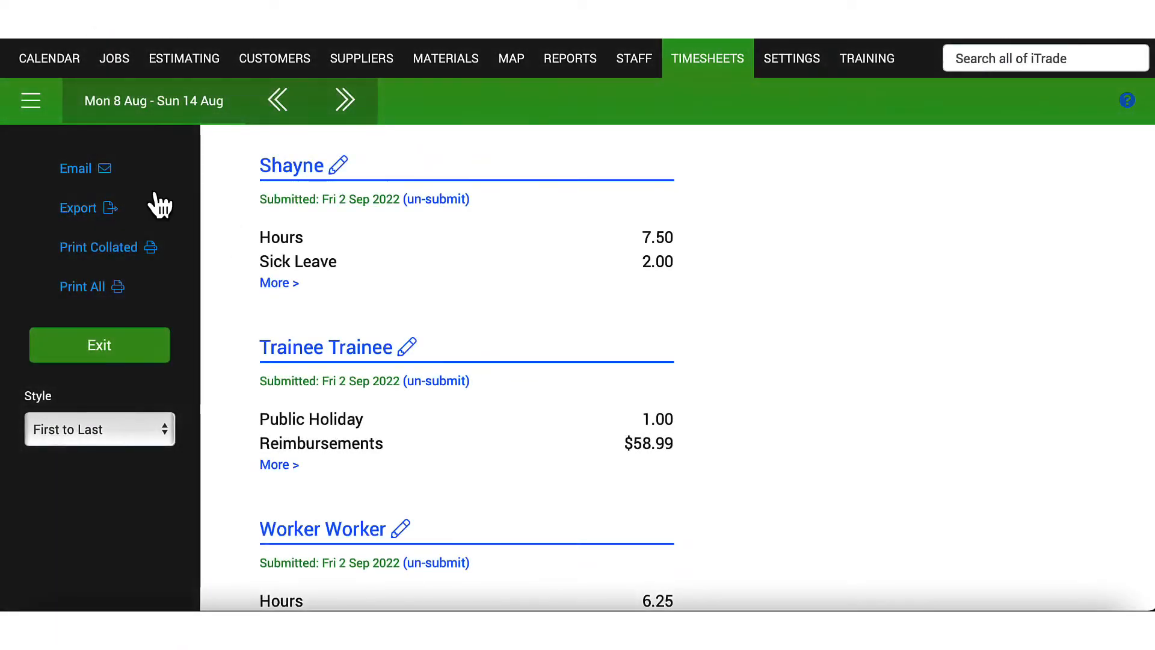
click(105, 175)
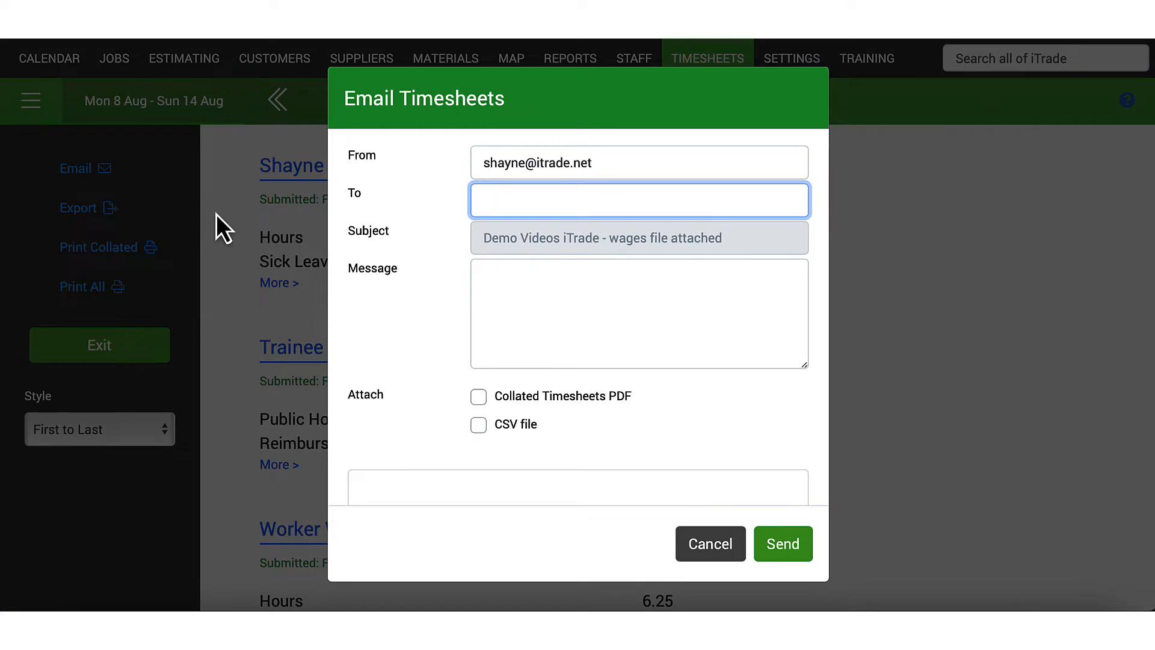
Write the 'Please find attached August payroll' message with a sign-off, attach as CSV, and send.
click(515, 284)
text(Please find a)
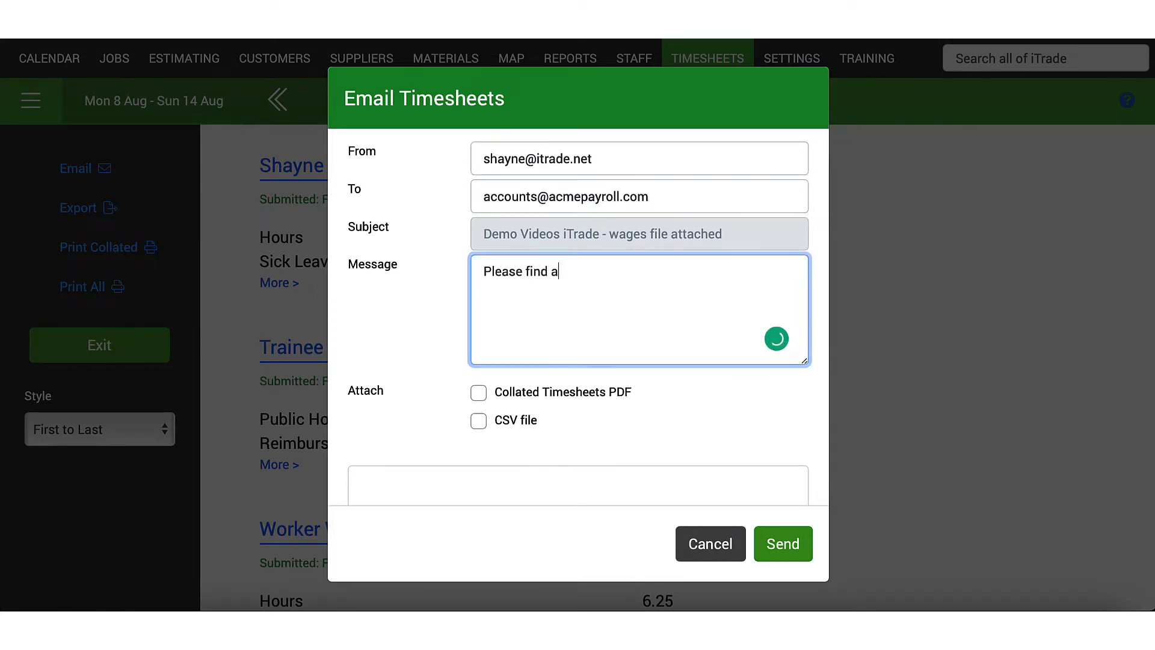
text(ttached August payroll,)
key(Return)
key(Return)
text(Cheer)
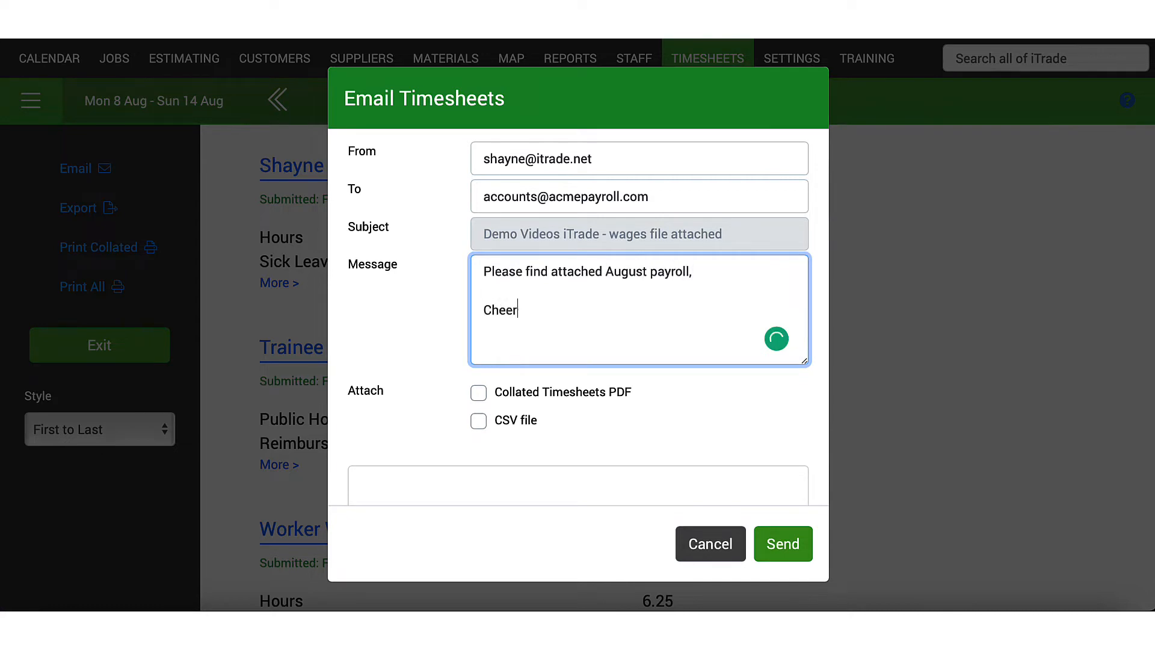
text(s)
key(Return)
key(Return)
text(Shayne.)
click(481, 422)
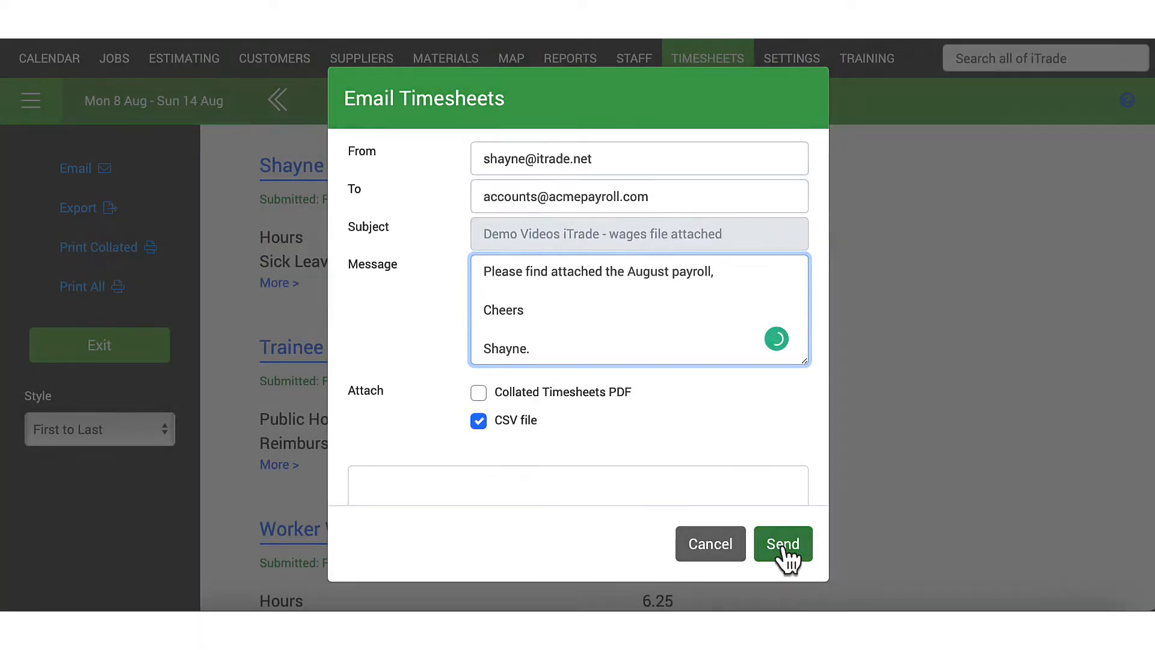
click(784, 549)
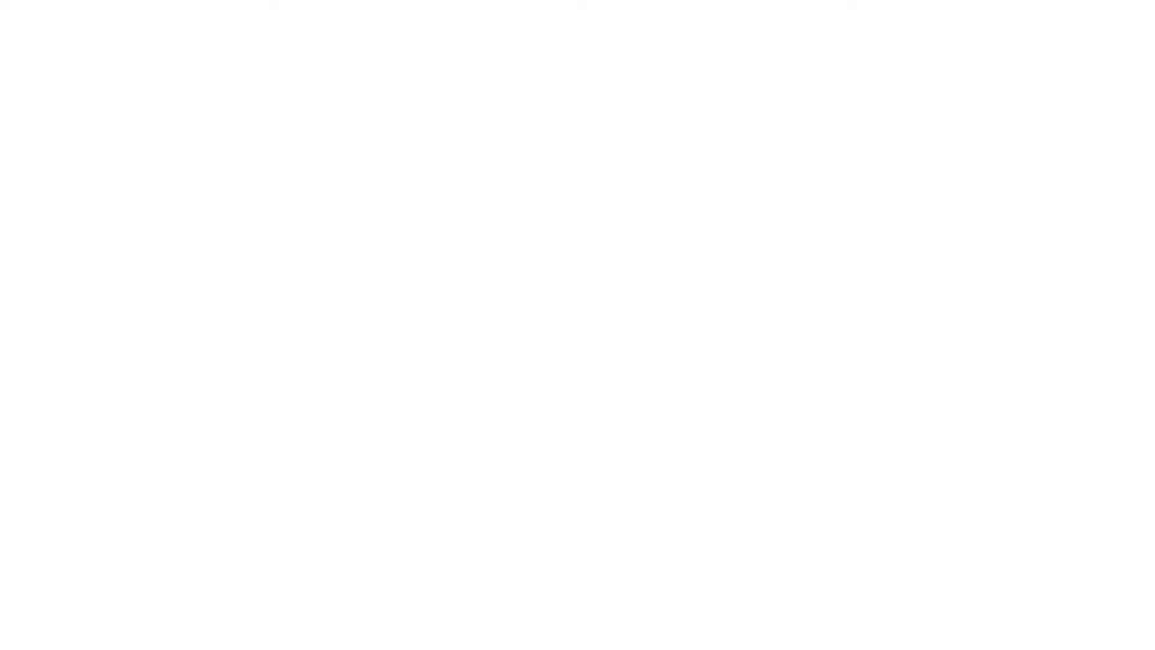
Export the week's timesheets, then preview the collated wages schedule and all worker timesheets.
scroll(257, 356, down, 1)
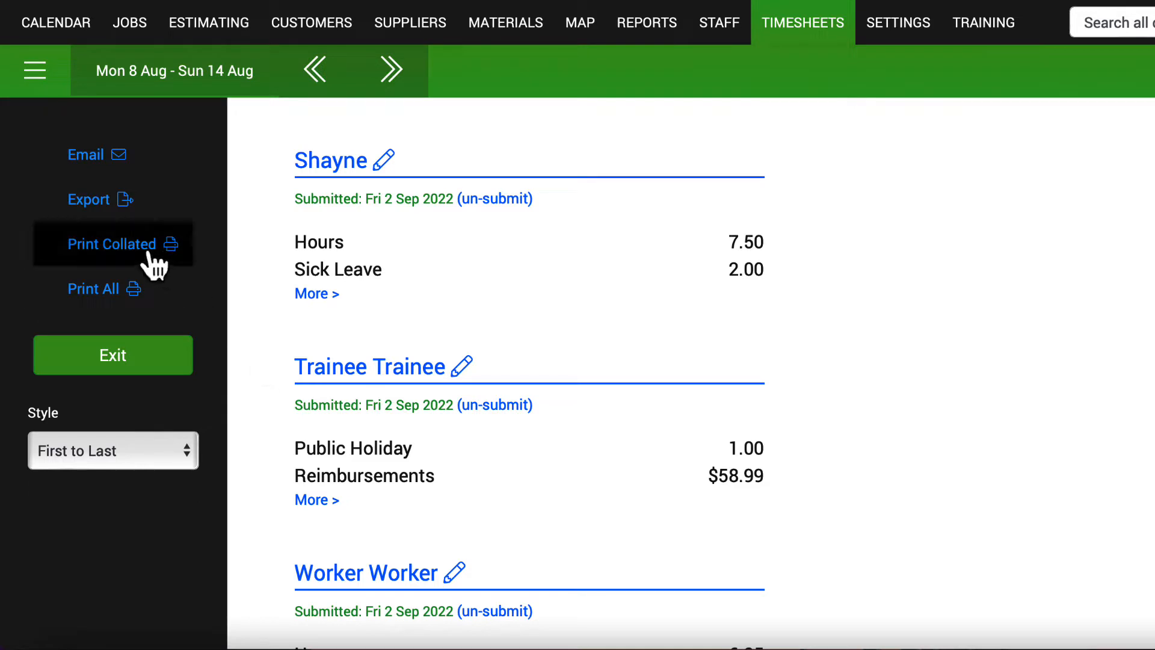
click(112, 217)
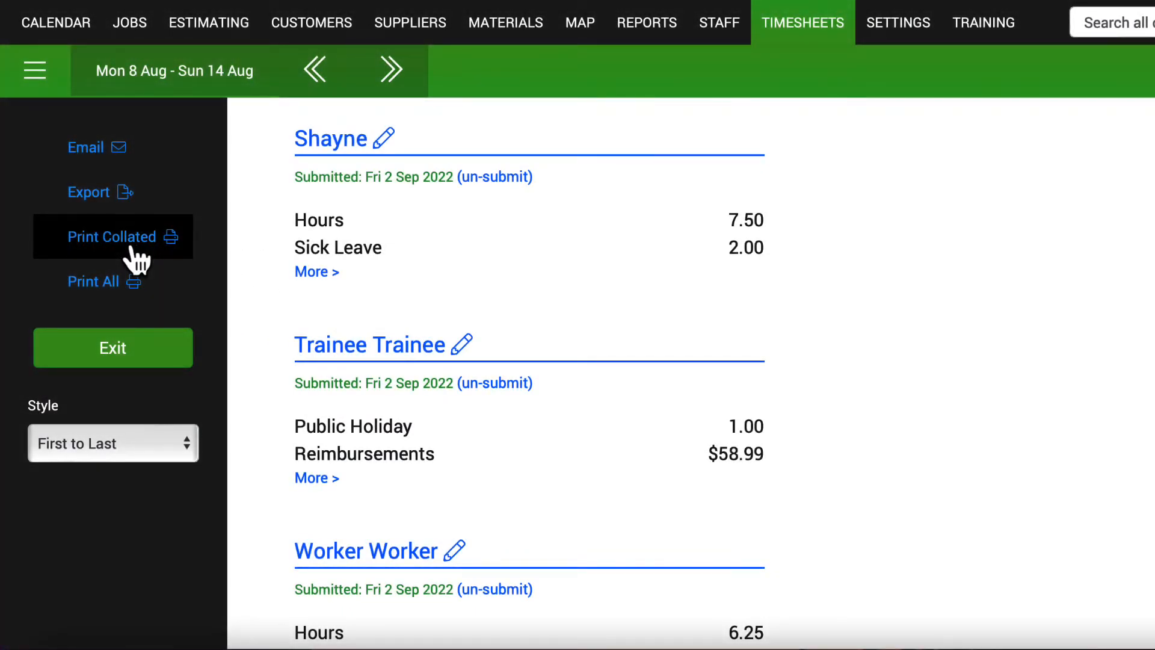
click(132, 244)
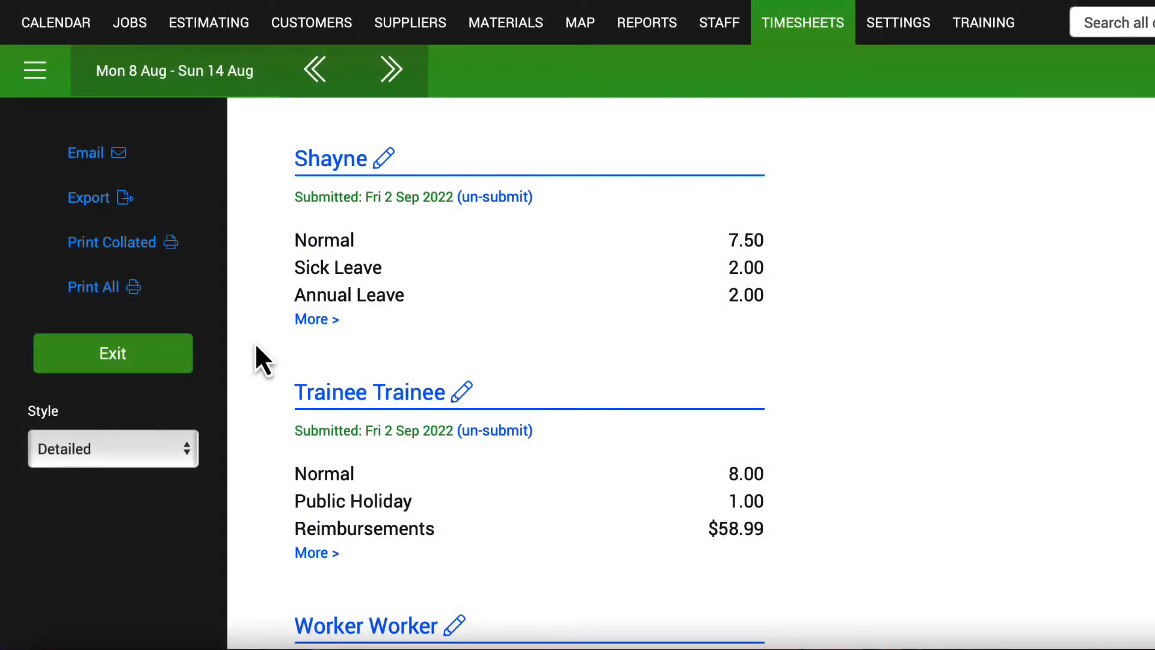
click(118, 290)
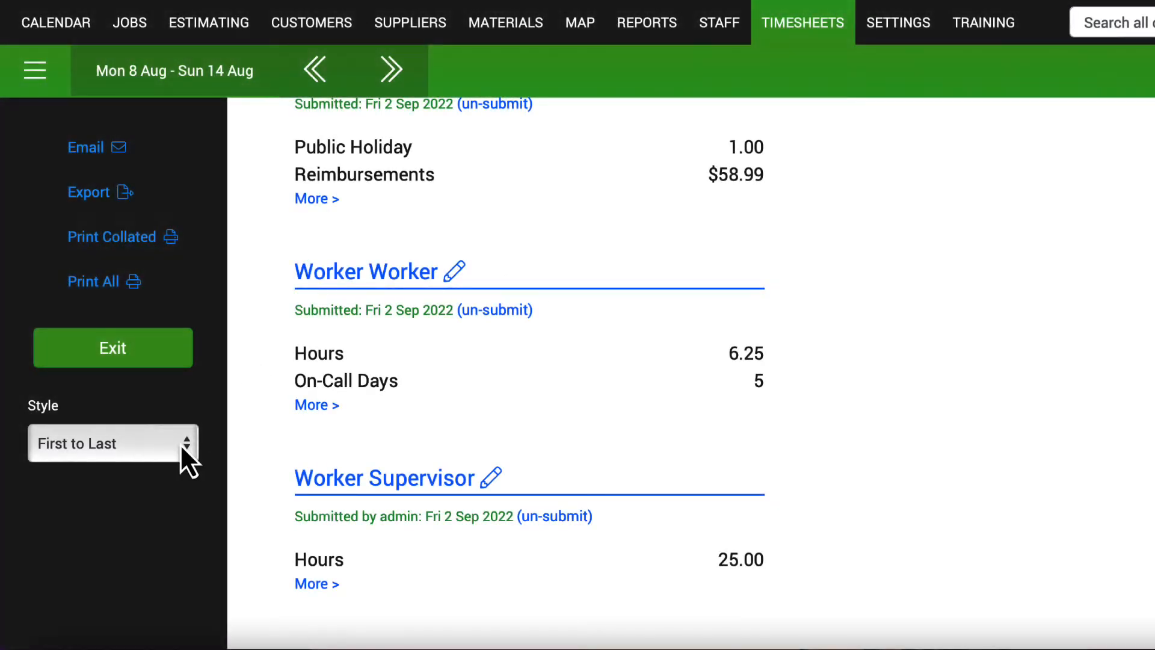
Briefly switch to the Detailed style, then list the week's timesheets First to Last.
click(180, 445)
click(167, 458)
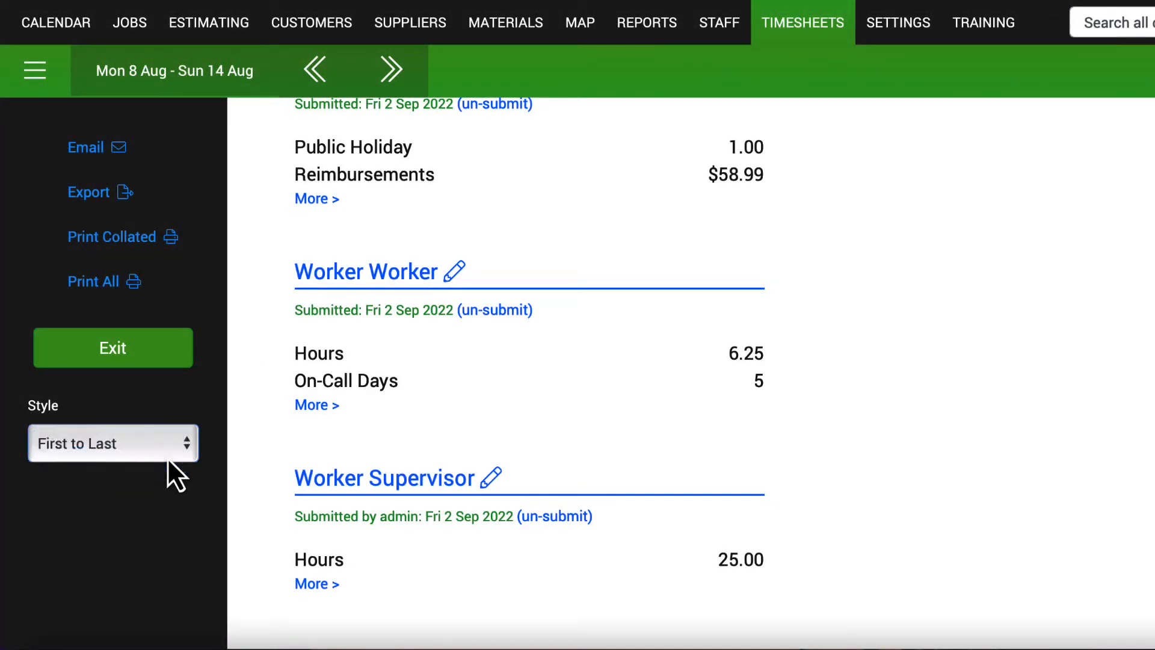
scroll(243, 412, down, 5)
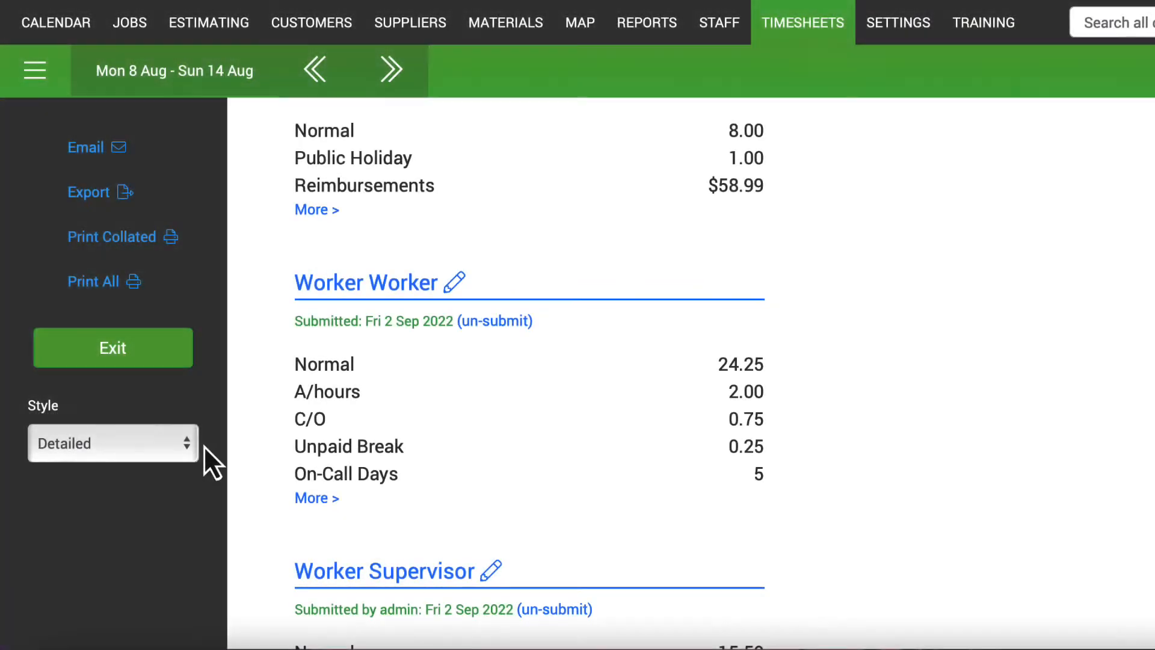
click(187, 447)
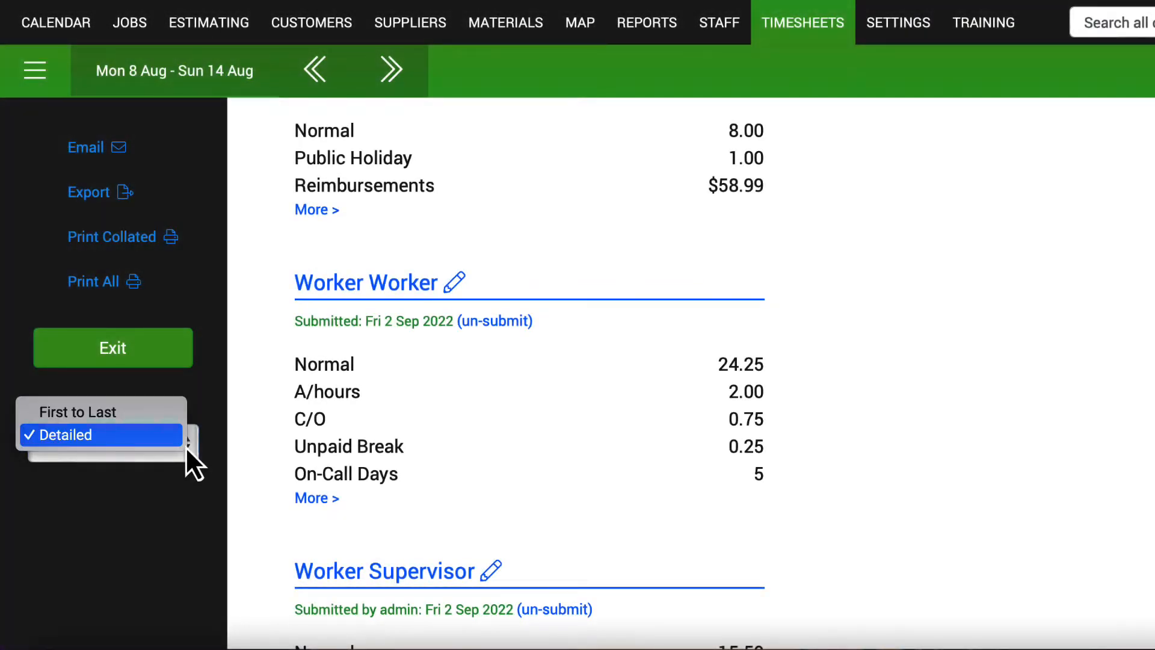
click(155, 418)
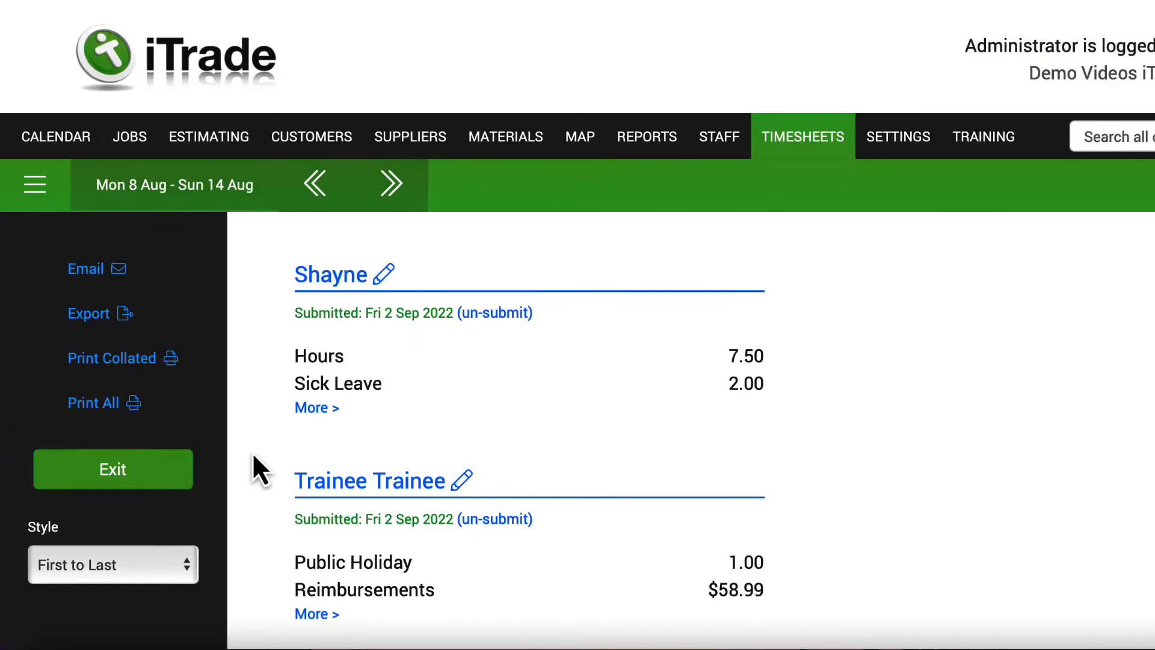
scroll(251, 452, down, 7)
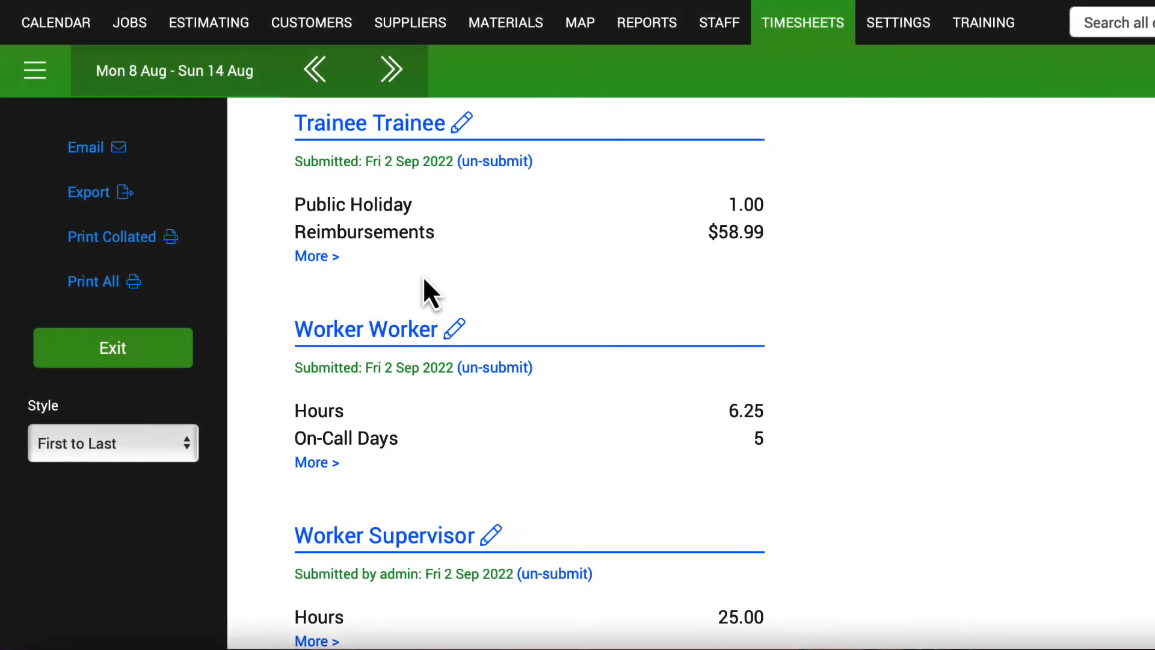
Open the worker's detailed Mon 8 – Sun 14 Aug timesheet, review the days, and open the Style options.
click(453, 332)
scroll(578, 325, down, 10)
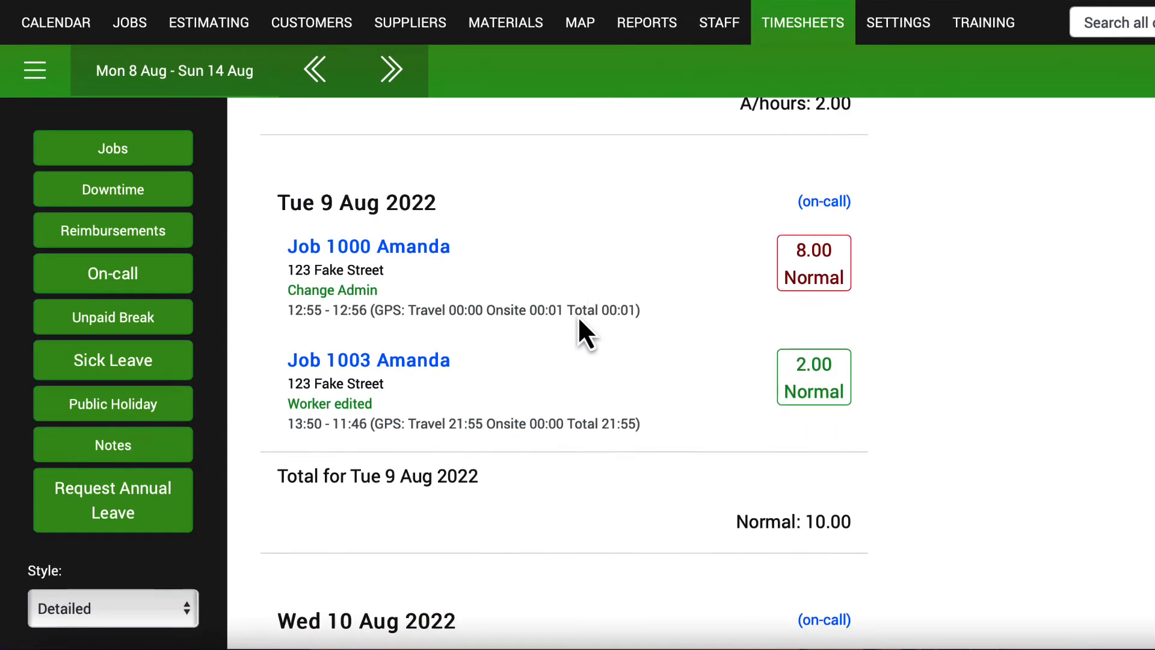
scroll(577, 315, down, 7)
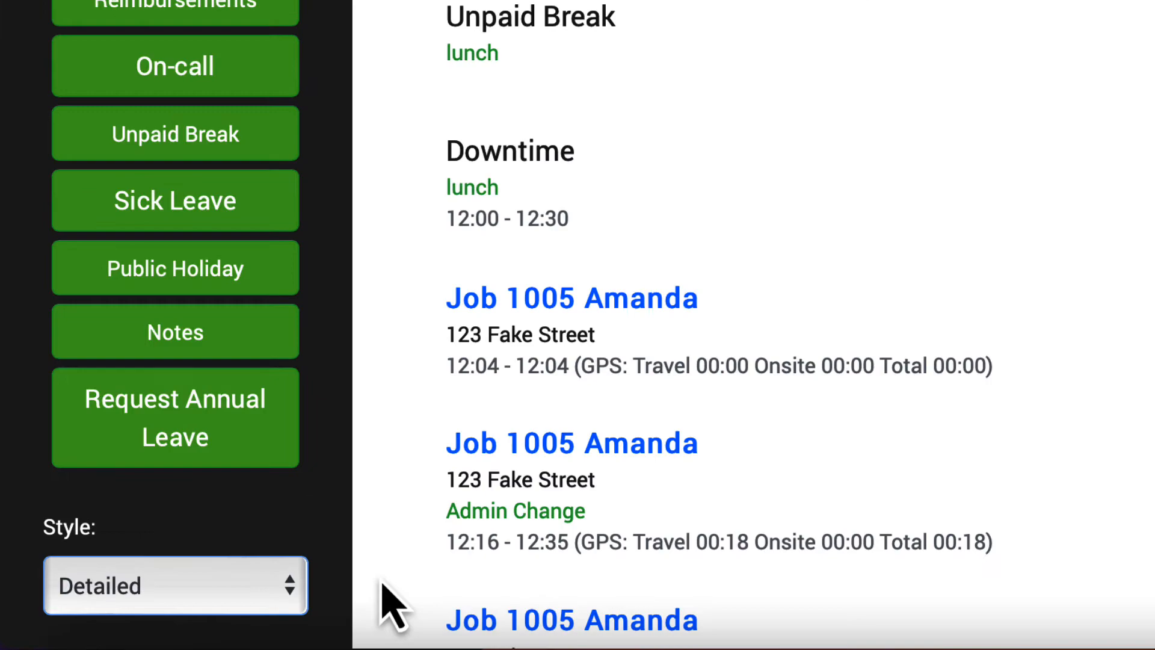
click(285, 587)
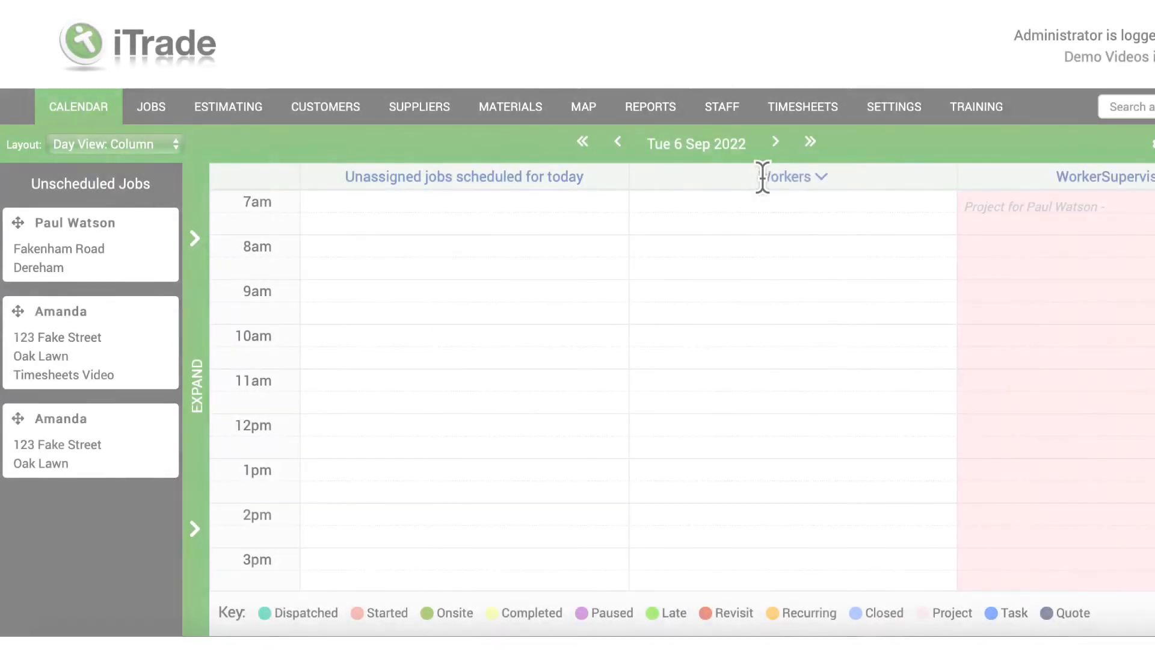
Mark Mon 5 Sep 2022 as a full 1-day sick leave in the worker's Sick Leave schedule.
click(764, 180)
click(794, 327)
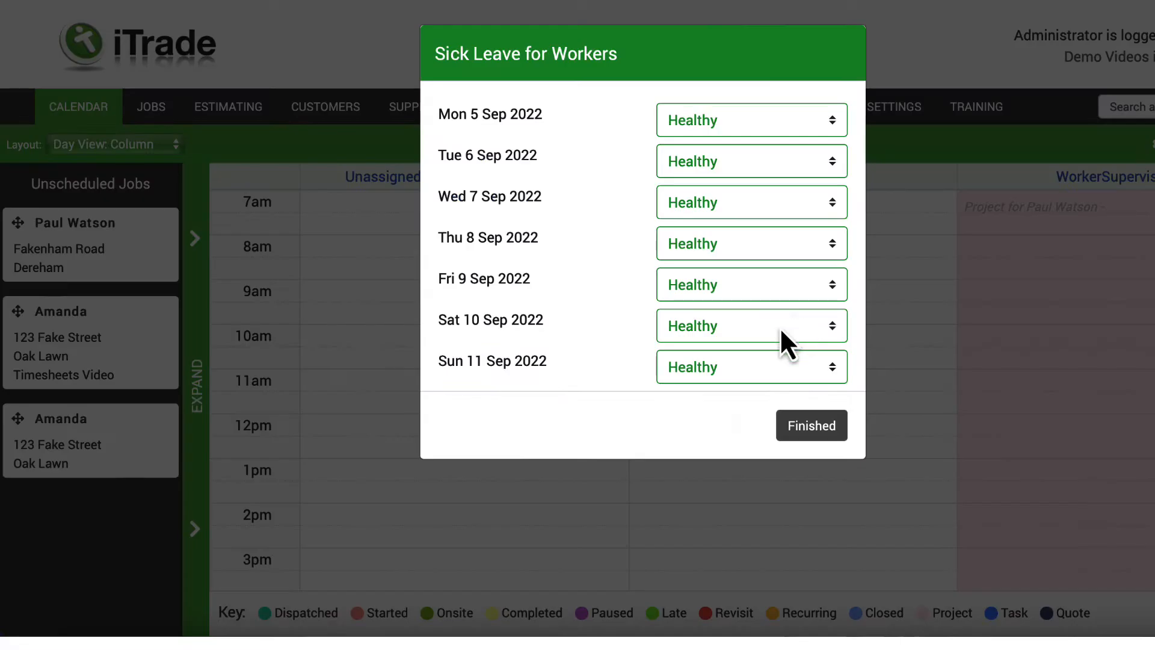
click(757, 125)
click(752, 156)
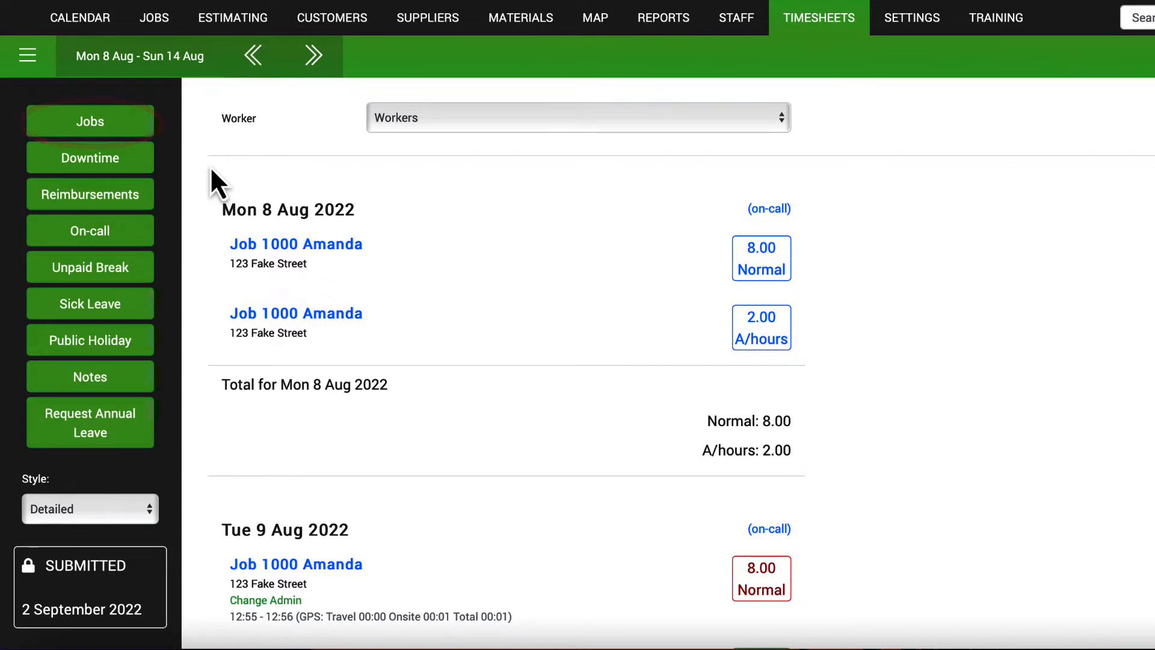
Add a Sat 13 Aug job entry for J-1000 with 3 Normal hours and save it.
click(123, 124)
scroll(607, 284, down, 7)
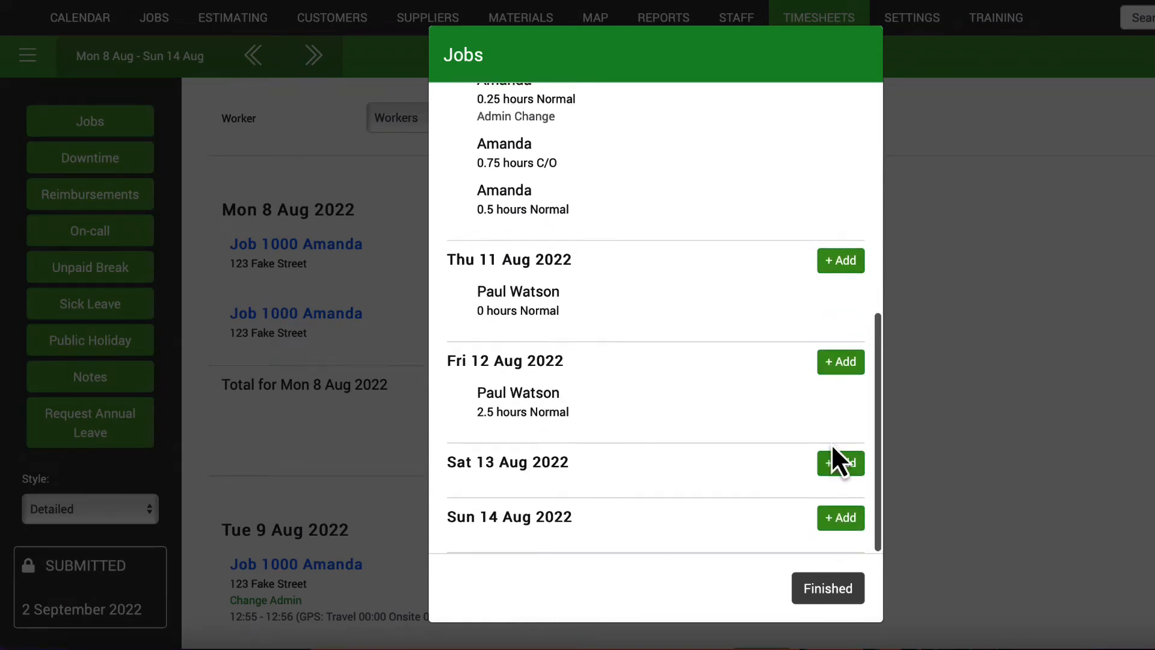
click(839, 462)
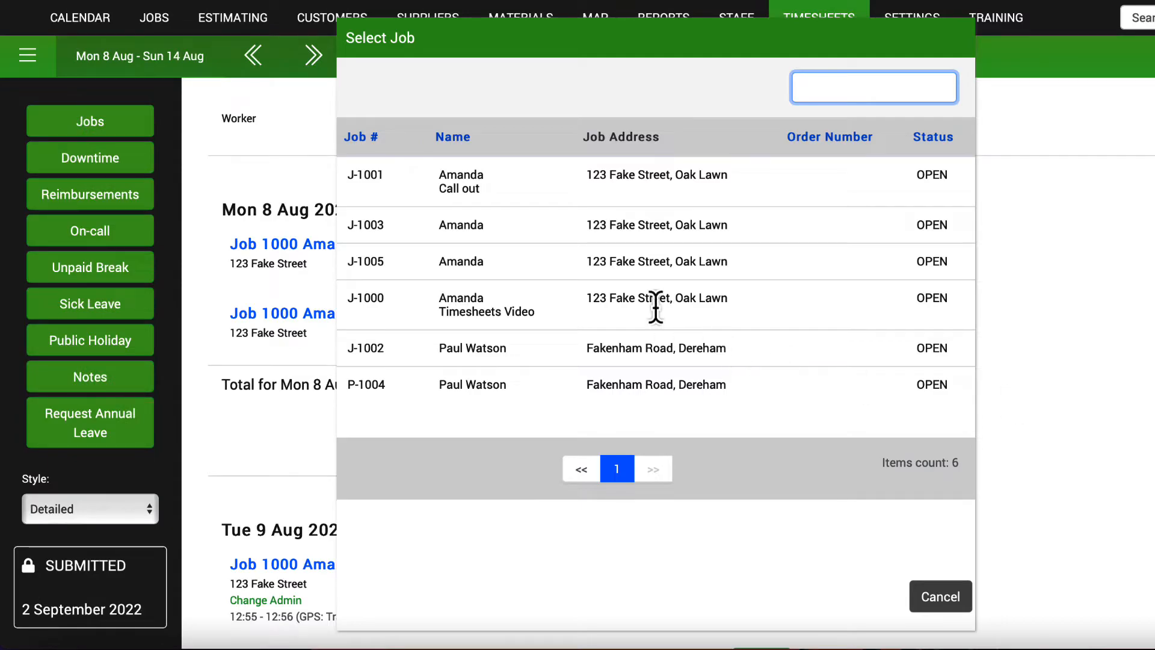
click(656, 308)
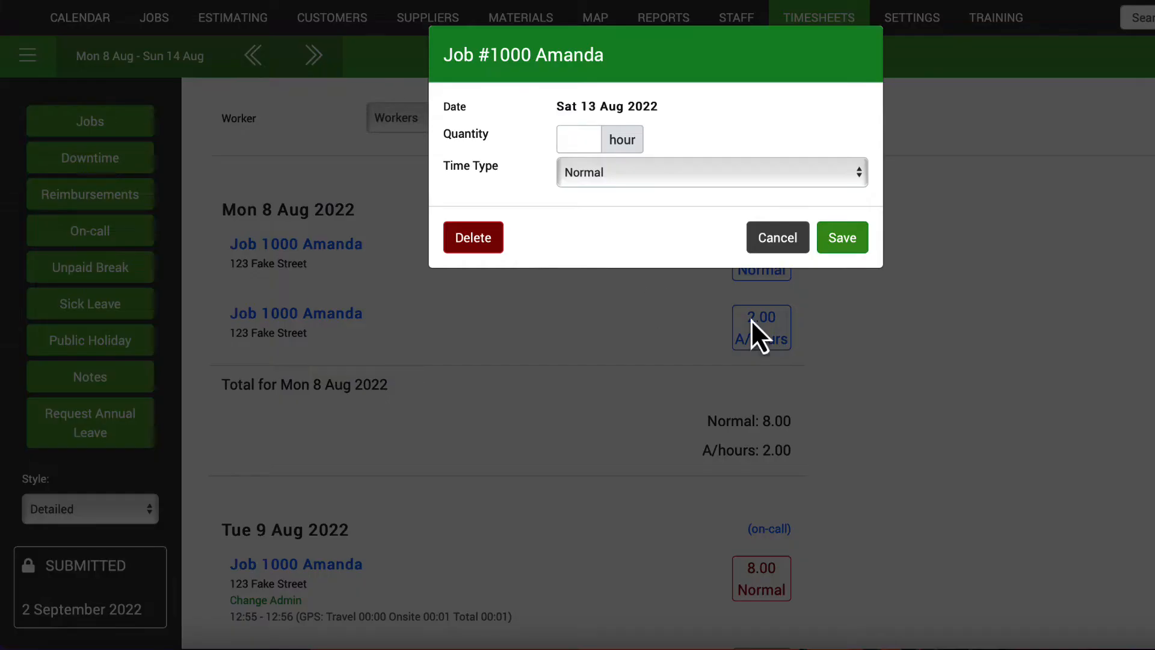
click(587, 143)
text(3)
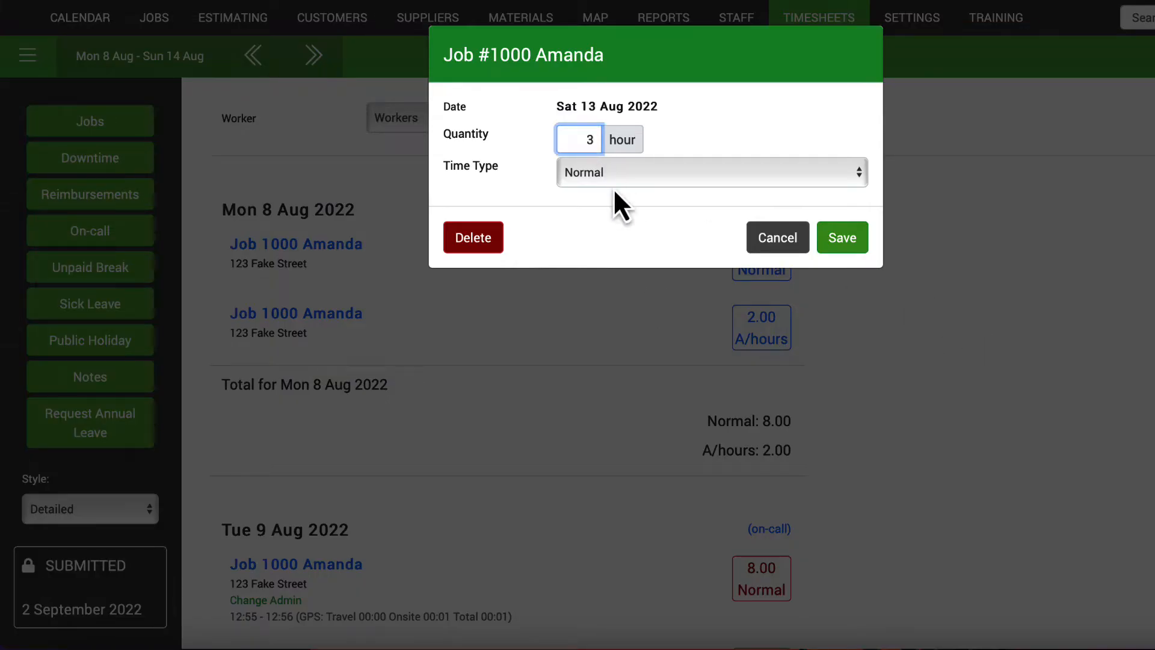
click(612, 179)
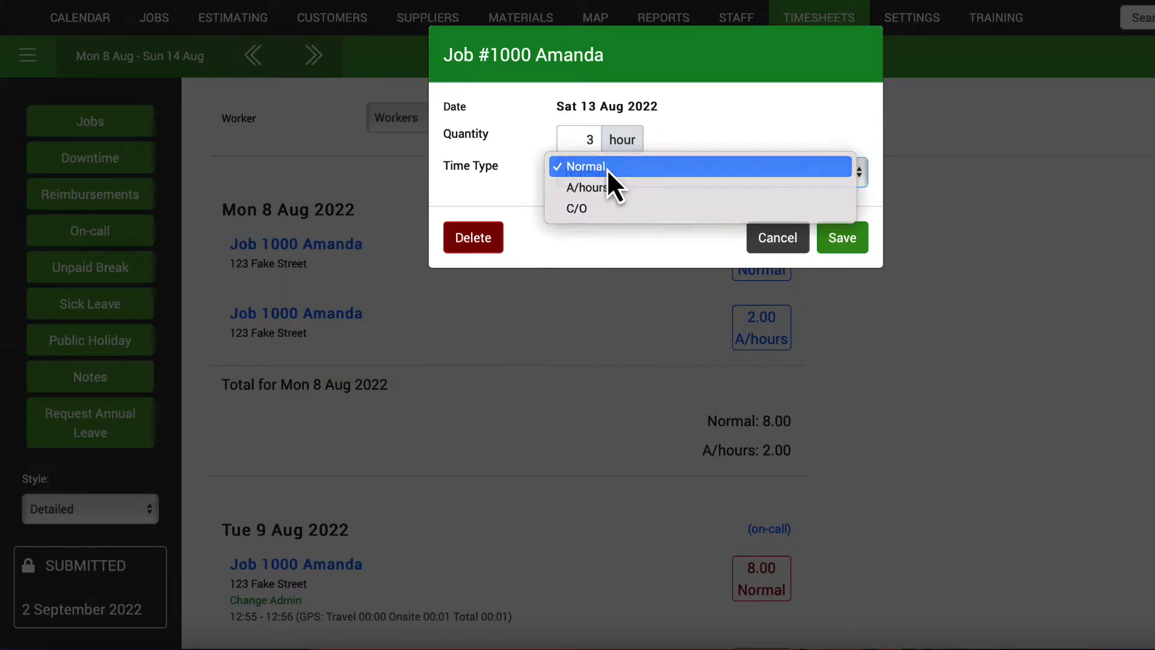
click(608, 168)
click(838, 241)
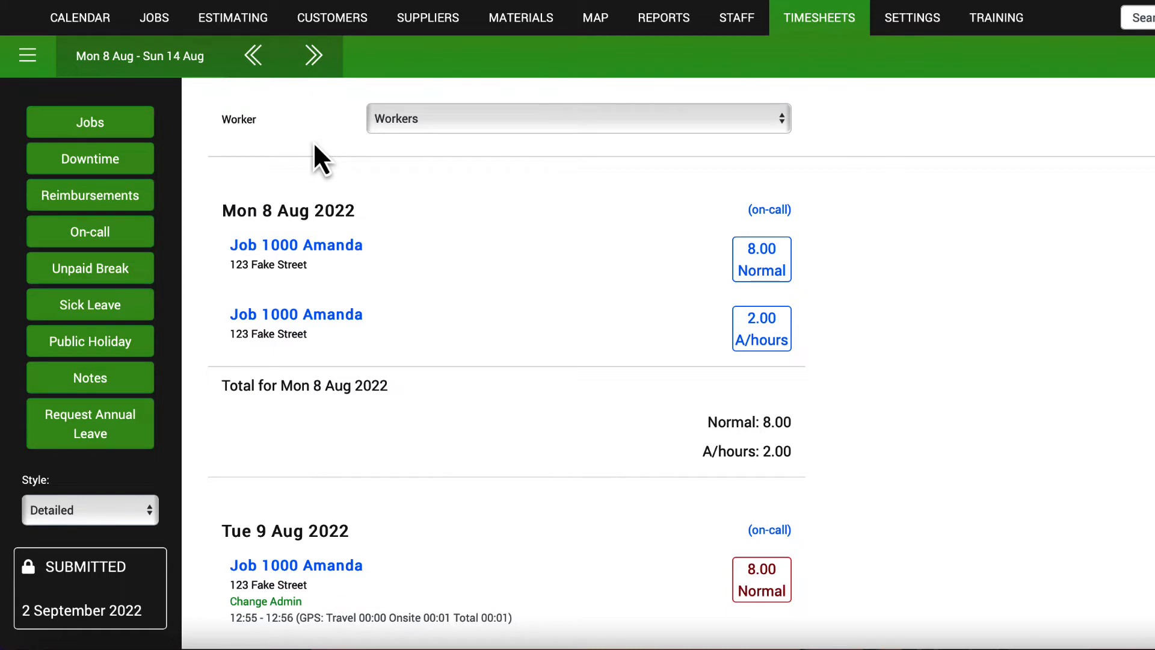
Add downtime on Fri 12 Aug from 2:00pm to 3:30pm noted 'Waiting on a delivery'.
click(127, 158)
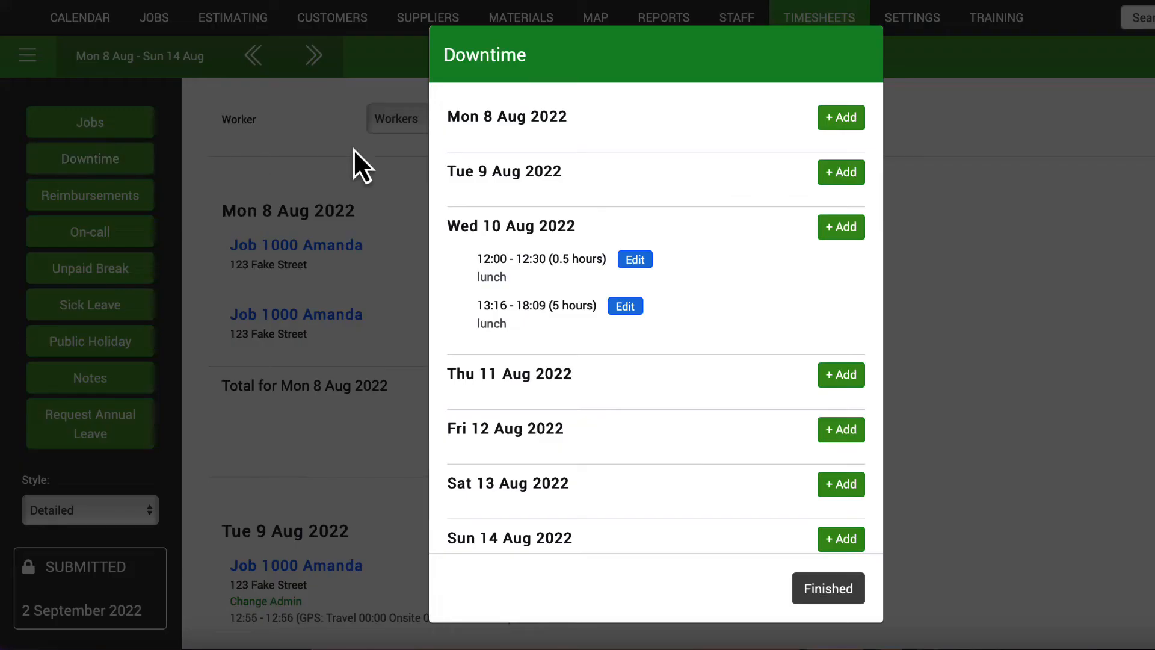
scroll(646, 349, down, 1)
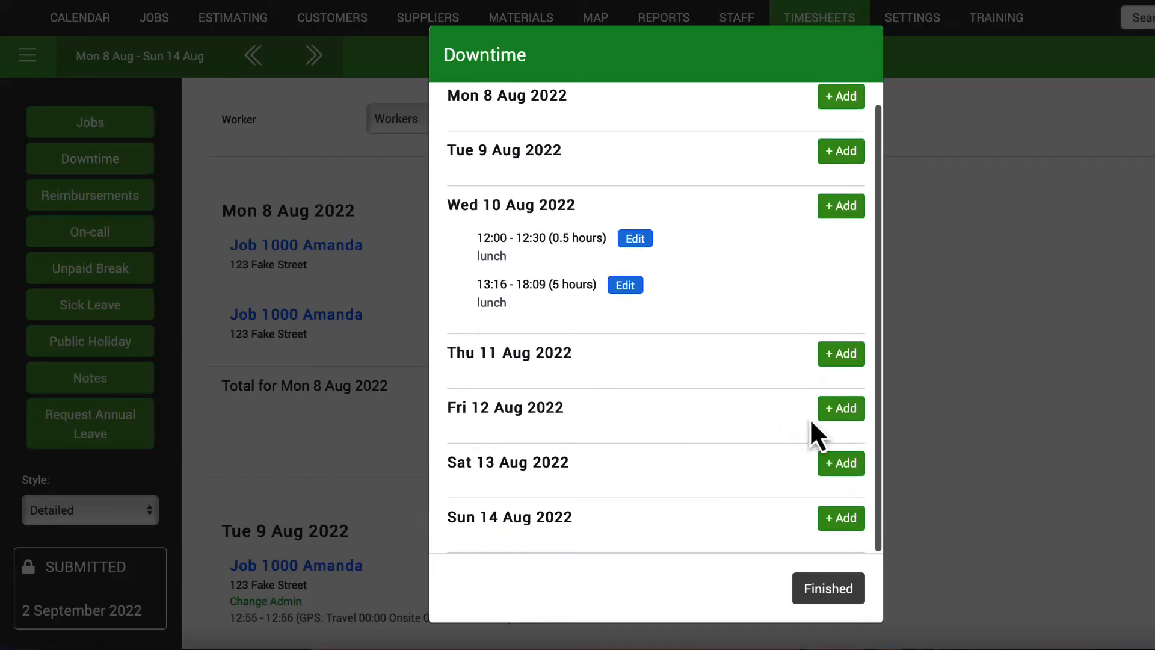
click(841, 409)
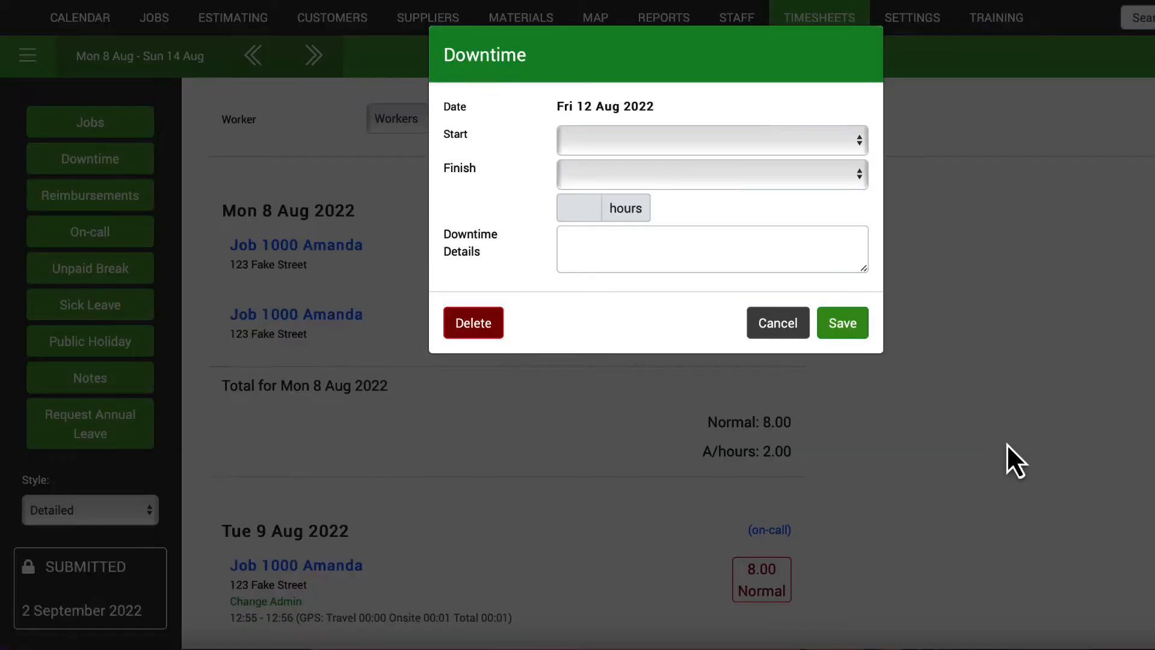
click(638, 136)
scroll(632, 282, down, 6)
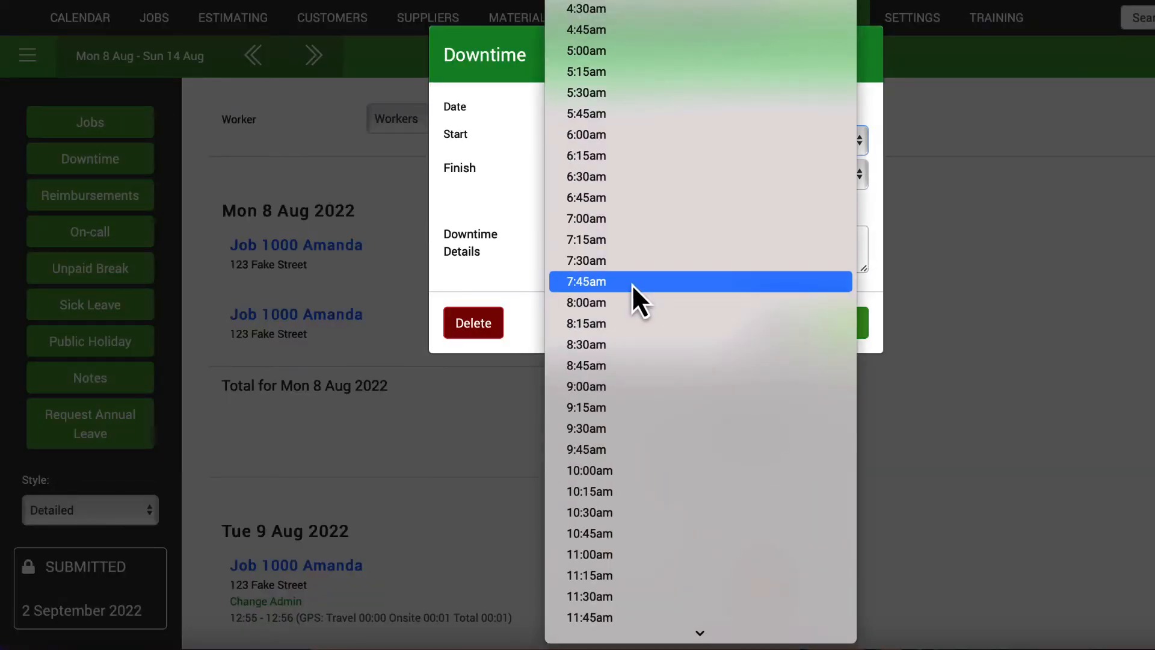
scroll(631, 284, down, 5)
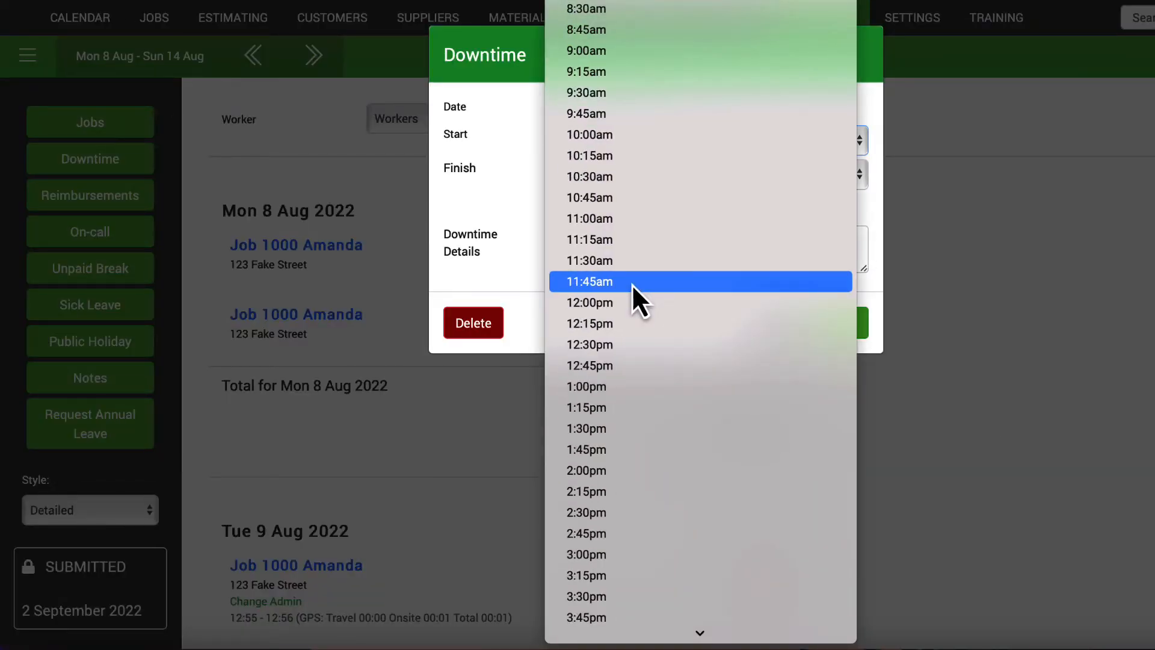
click(626, 469)
click(623, 174)
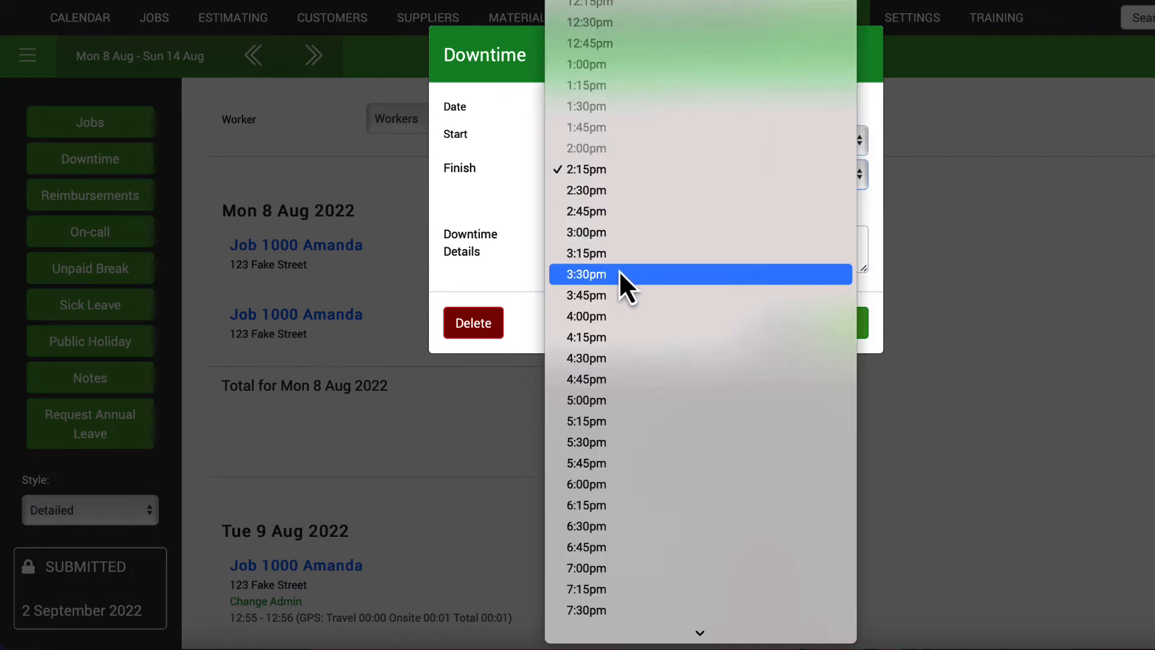
click(619, 274)
click(601, 247)
text(Waiting on a delivery)
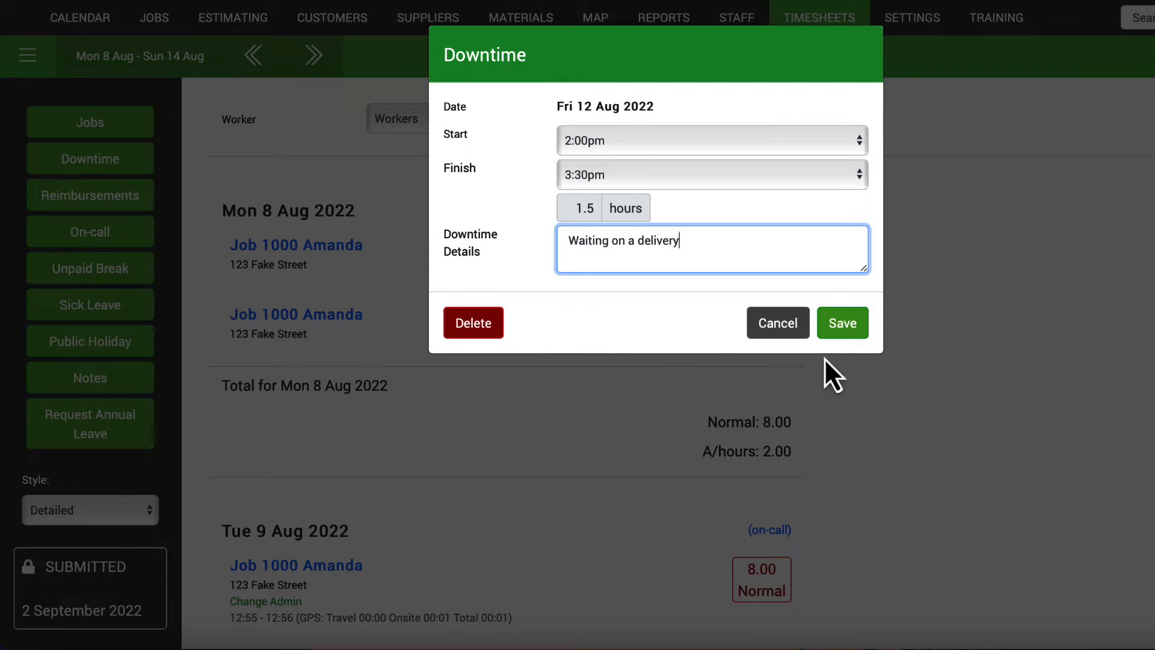
click(845, 331)
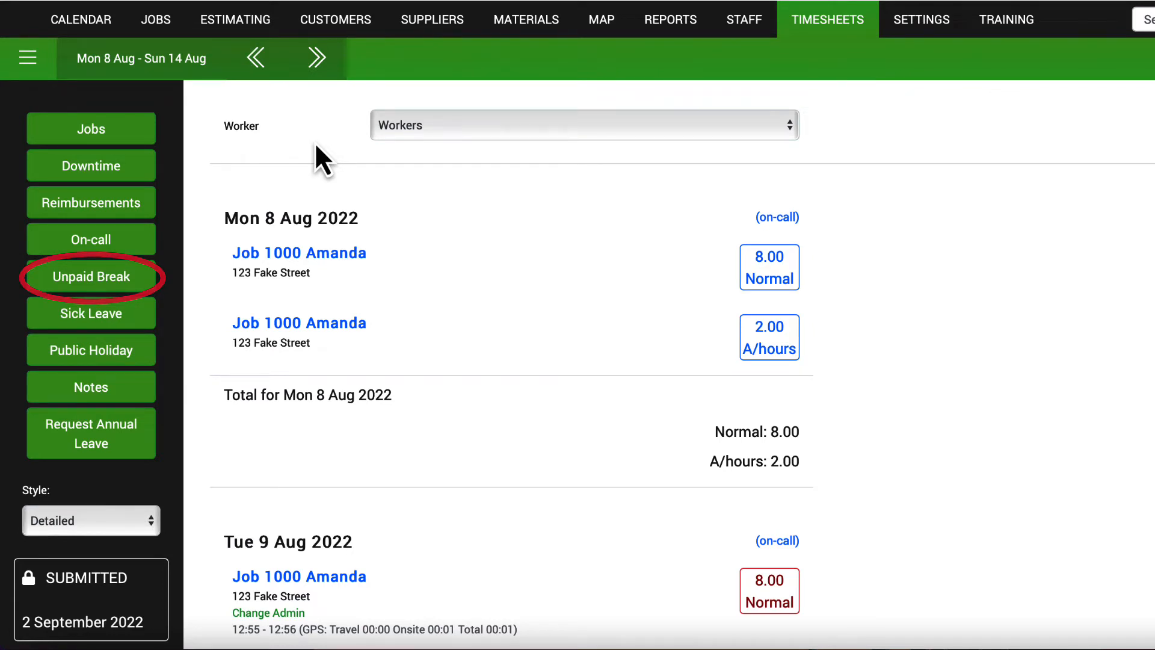
Add a 25 'Printing' reimbursement on Thu 11 Aug.
click(131, 204)
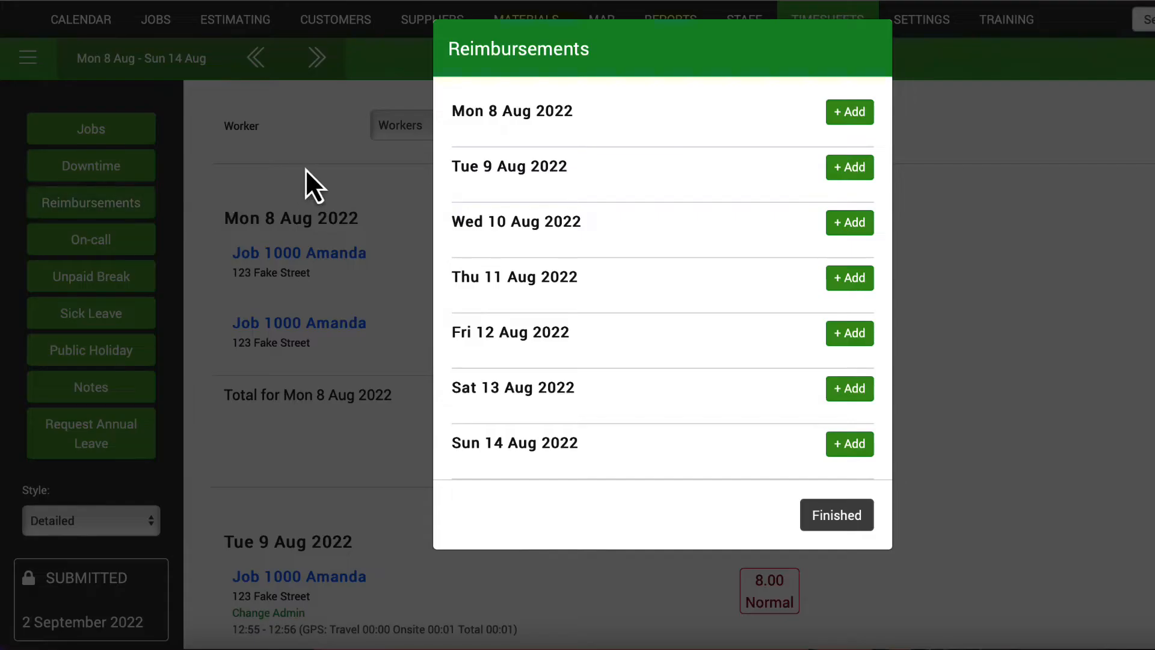
click(851, 279)
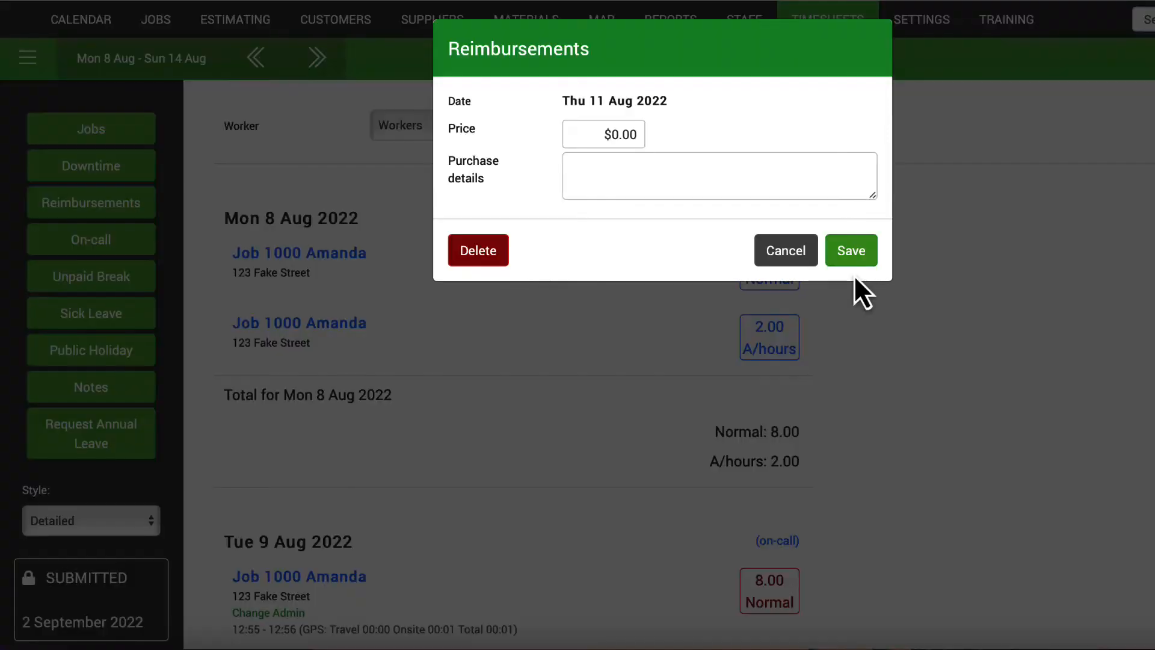
click(591, 135)
text(25)
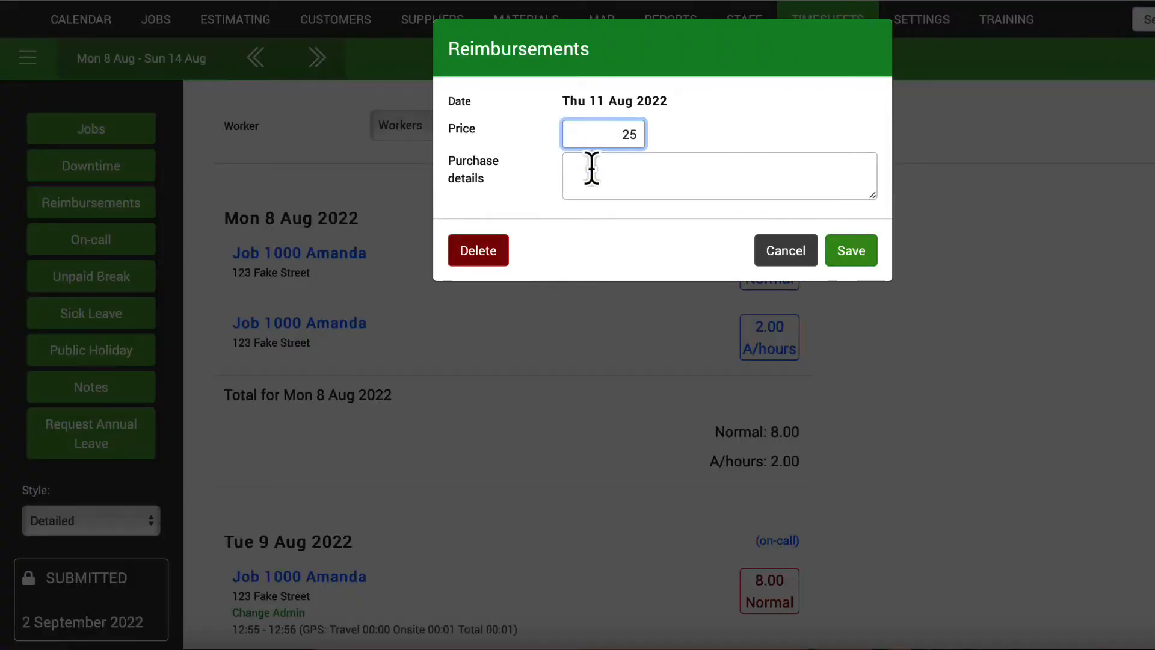
click(598, 178)
text(Printing)
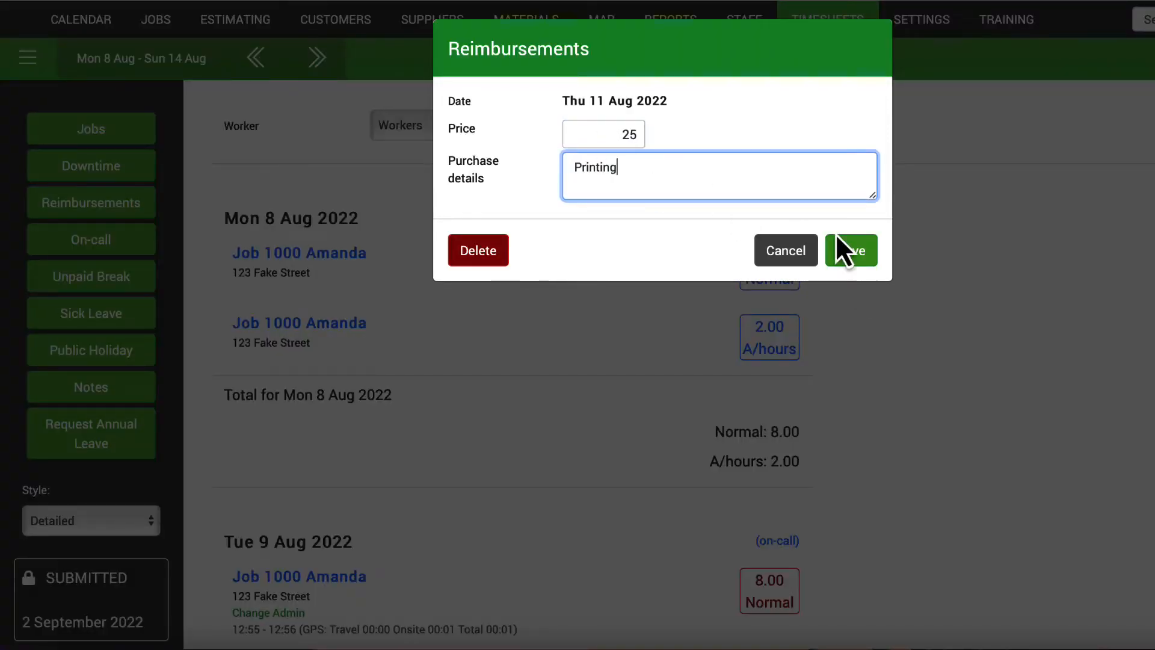
click(851, 251)
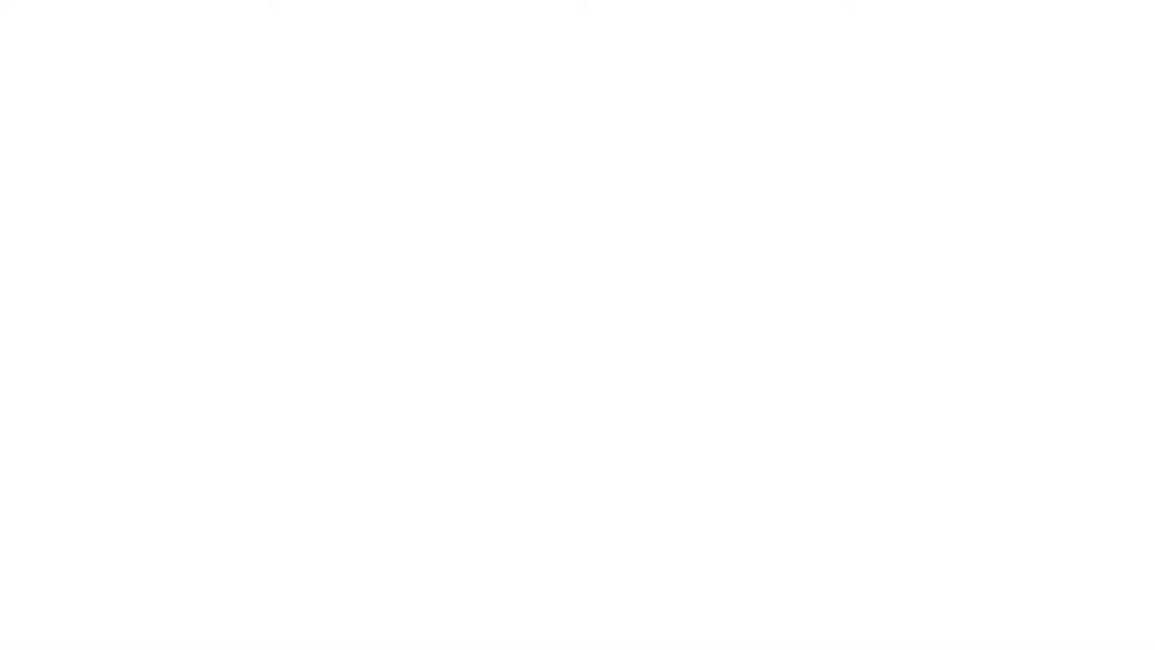
Confirm Sat 13–Sun 14 Aug as on-call days and bring up the unpaid breaks list.
click(114, 233)
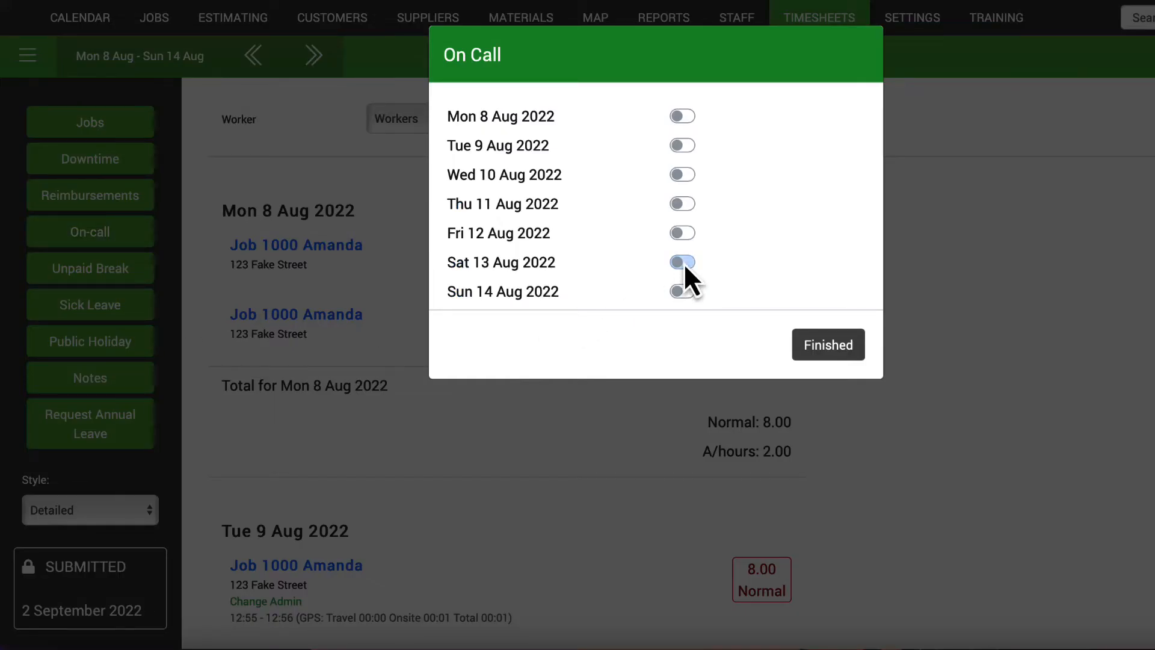
click(821, 352)
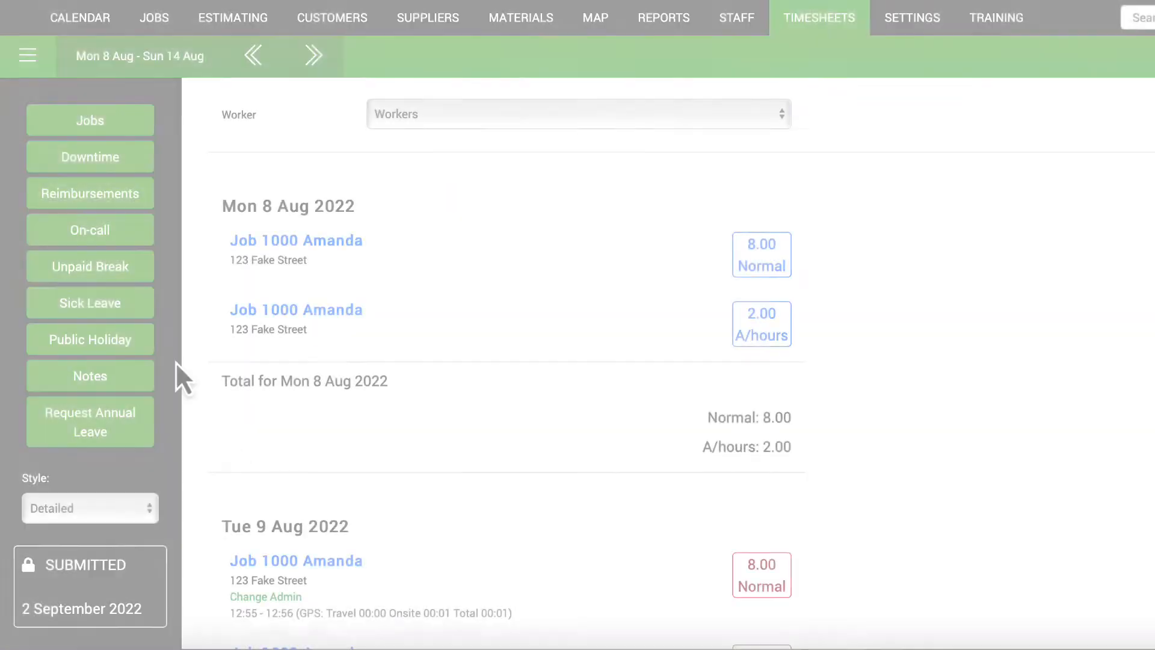
click(67, 266)
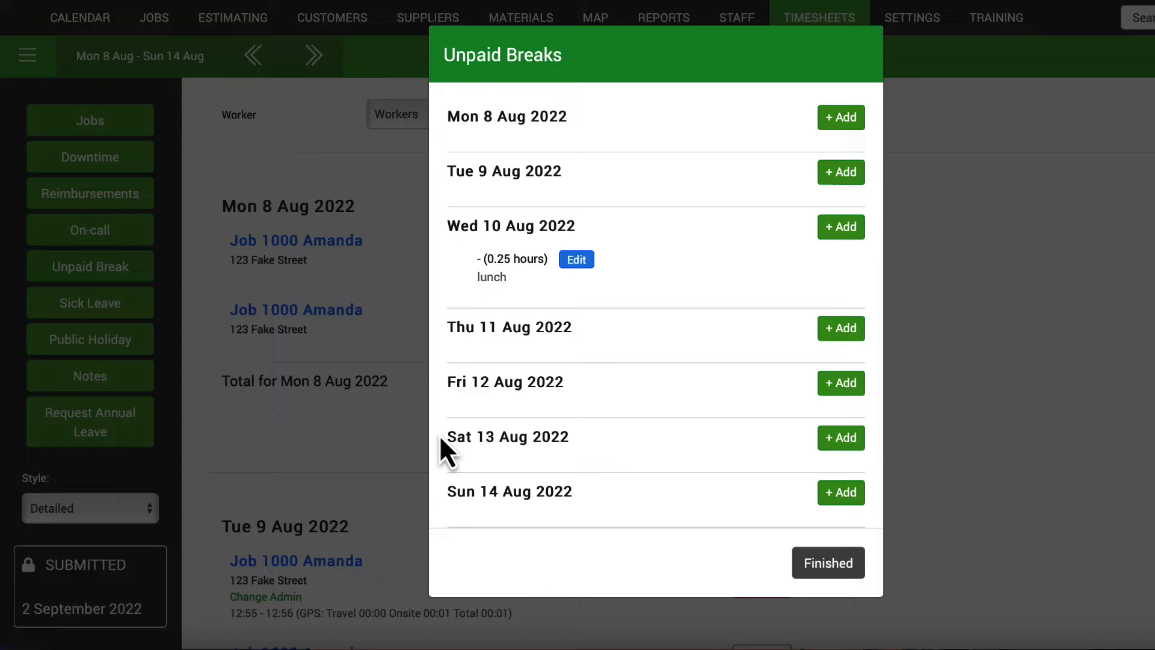
Add an unpaid break on Fri 12 Aug from 3:30pm to 4:30pm with details 'Dentist'.
click(840, 383)
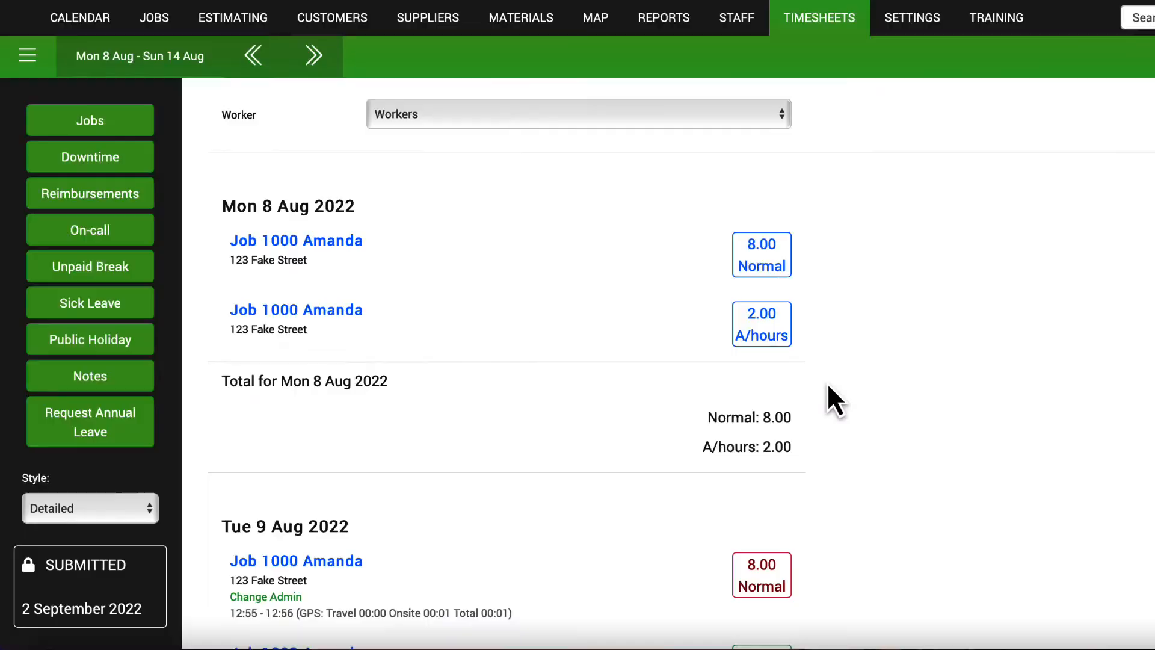
click(647, 143)
scroll(602, 516, down, 15)
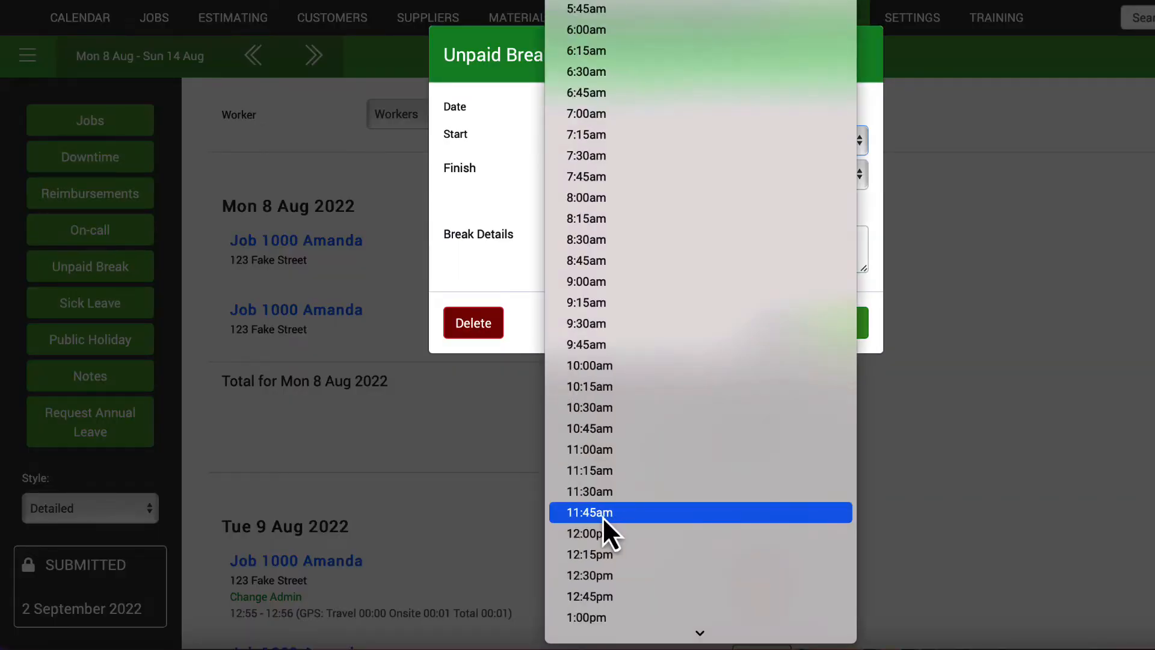
click(593, 260)
click(602, 175)
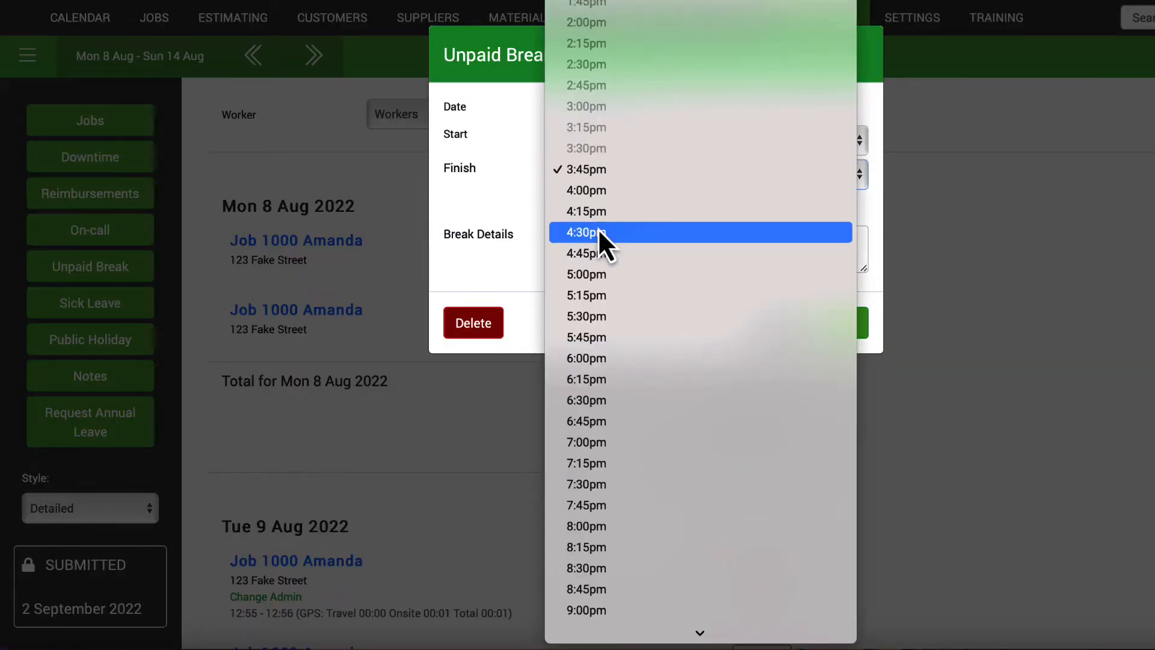
click(598, 231)
click(594, 247)
text(De)
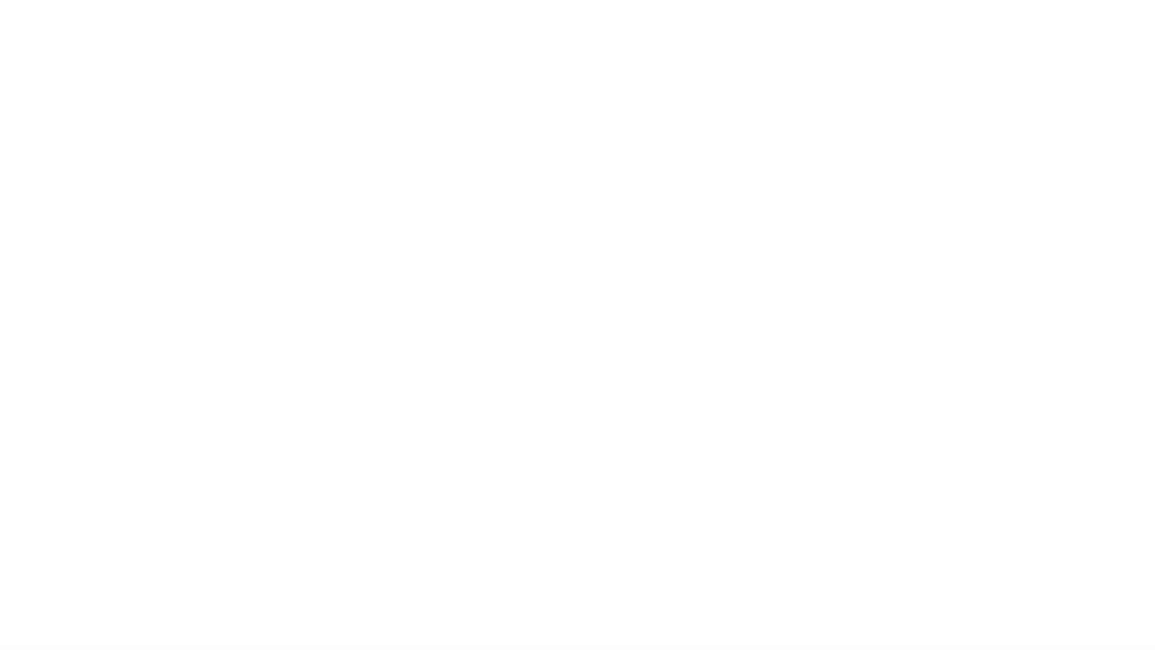
Set Wednesday's sick leave to Partial Day, 1:30pm–5:30pm, and save it.
click(124, 310)
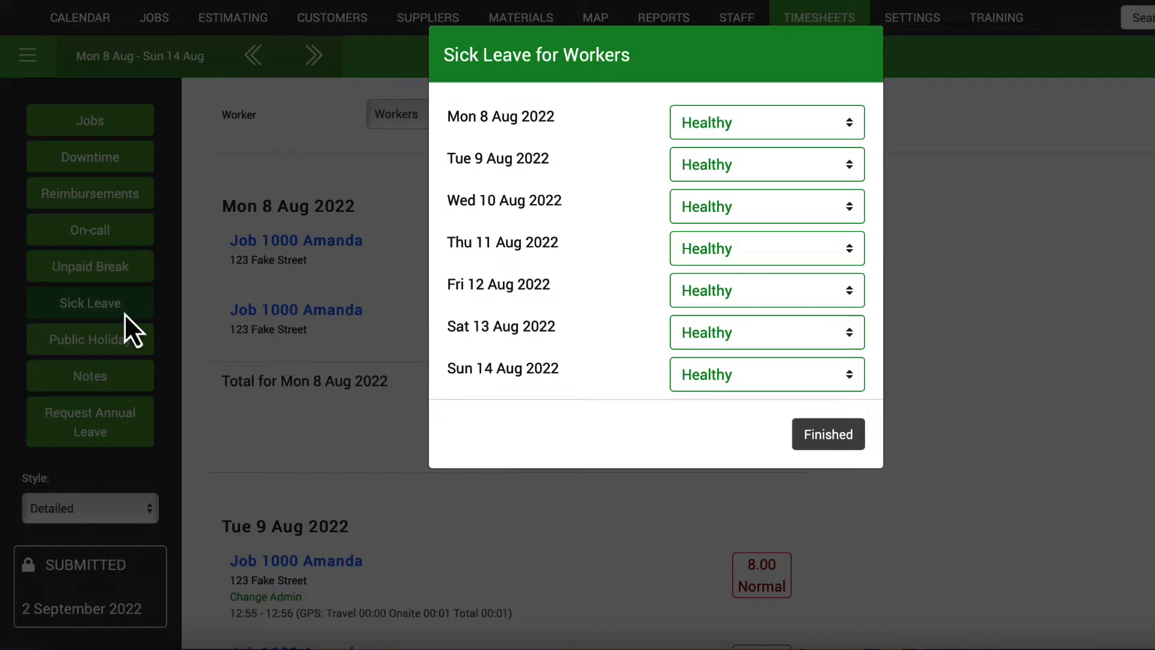
click(710, 212)
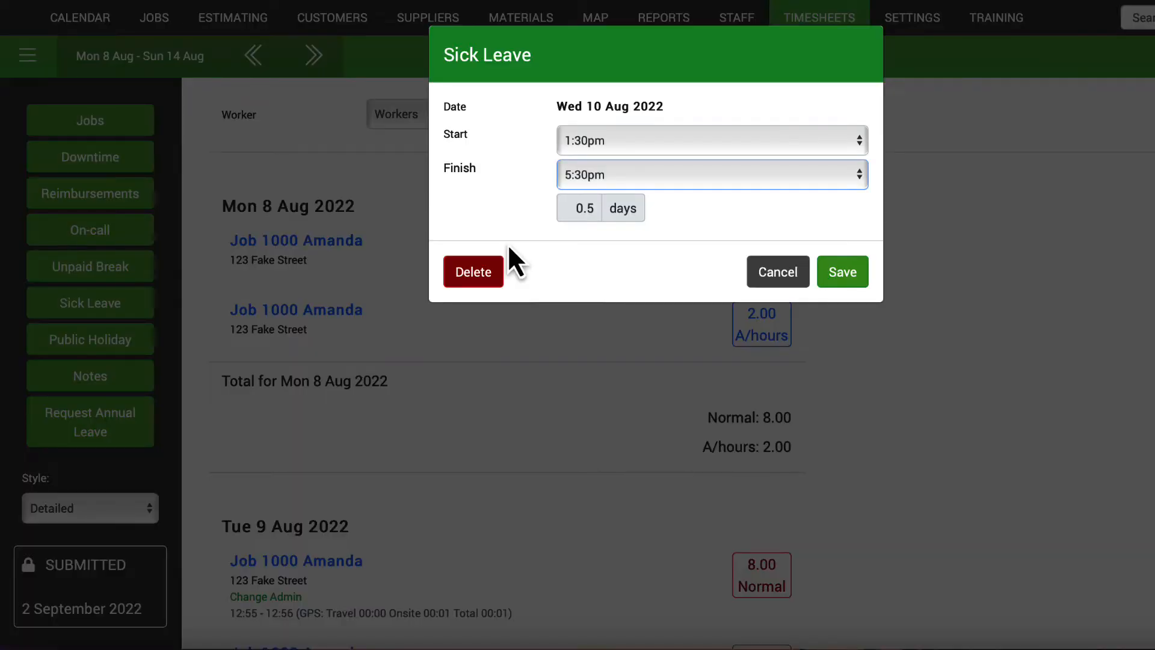
click(830, 280)
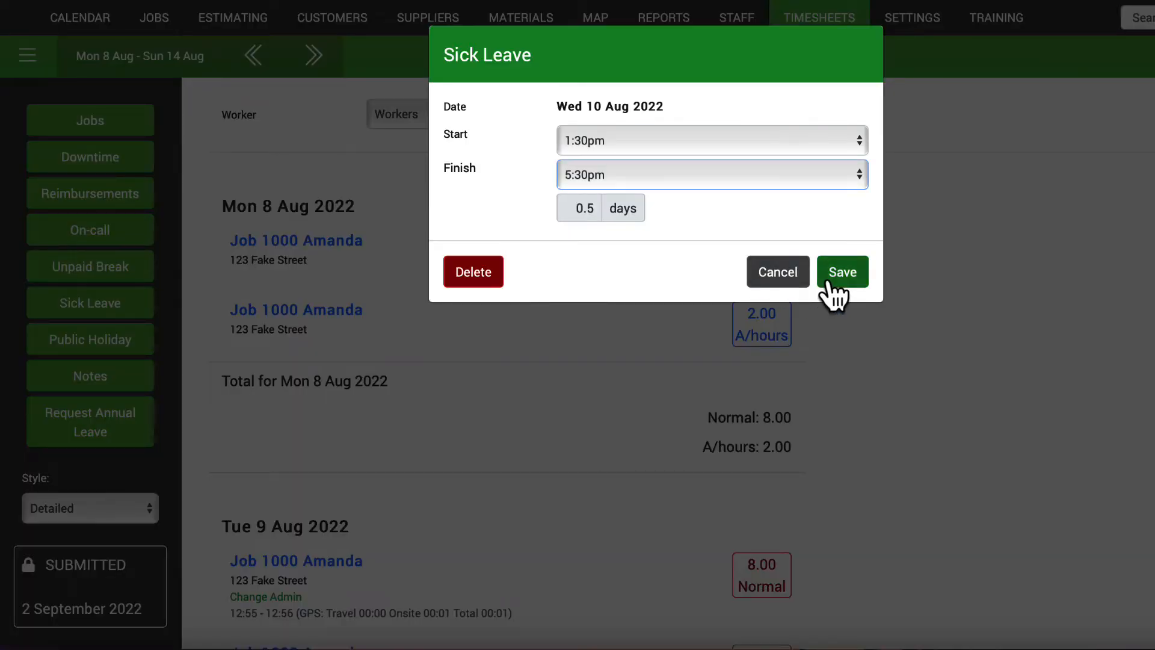
click(728, 457)
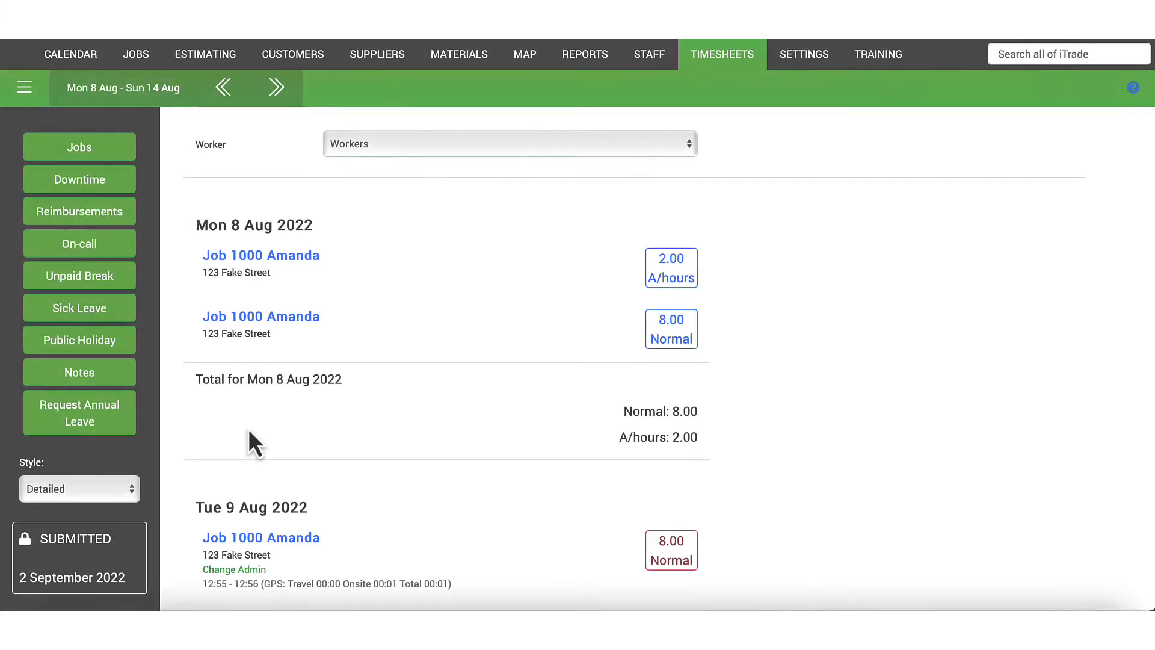
Mark Mon 8 Aug as a public holiday and add a Fri 12 Aug note 'Call client to discuss additional…'.
click(107, 342)
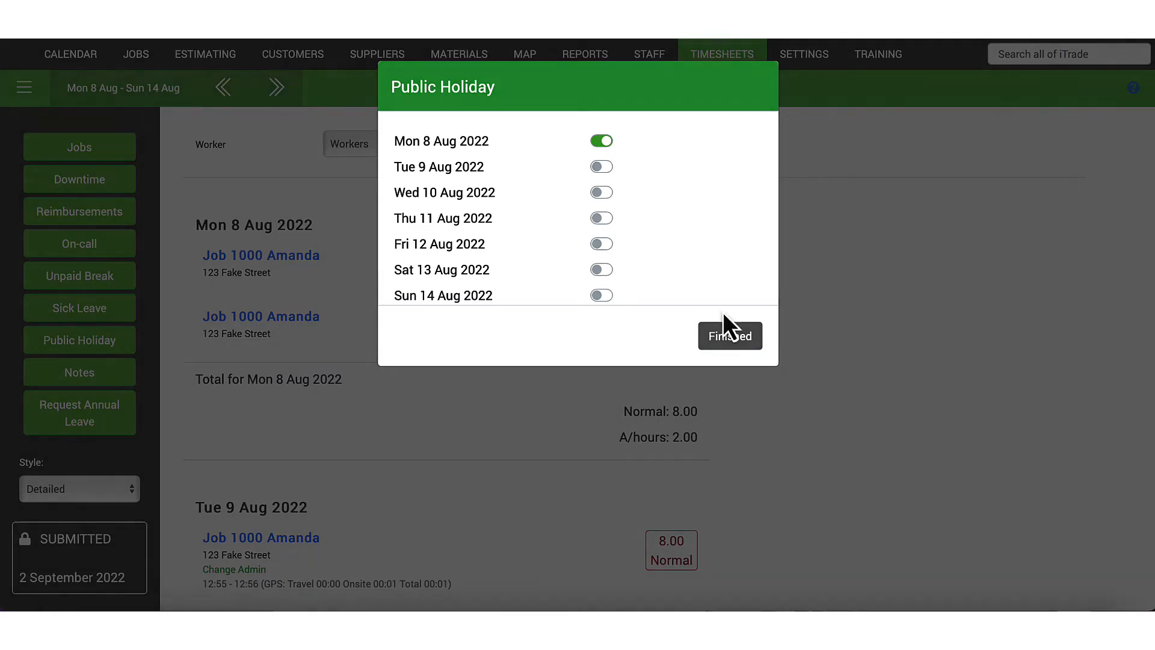
click(730, 335)
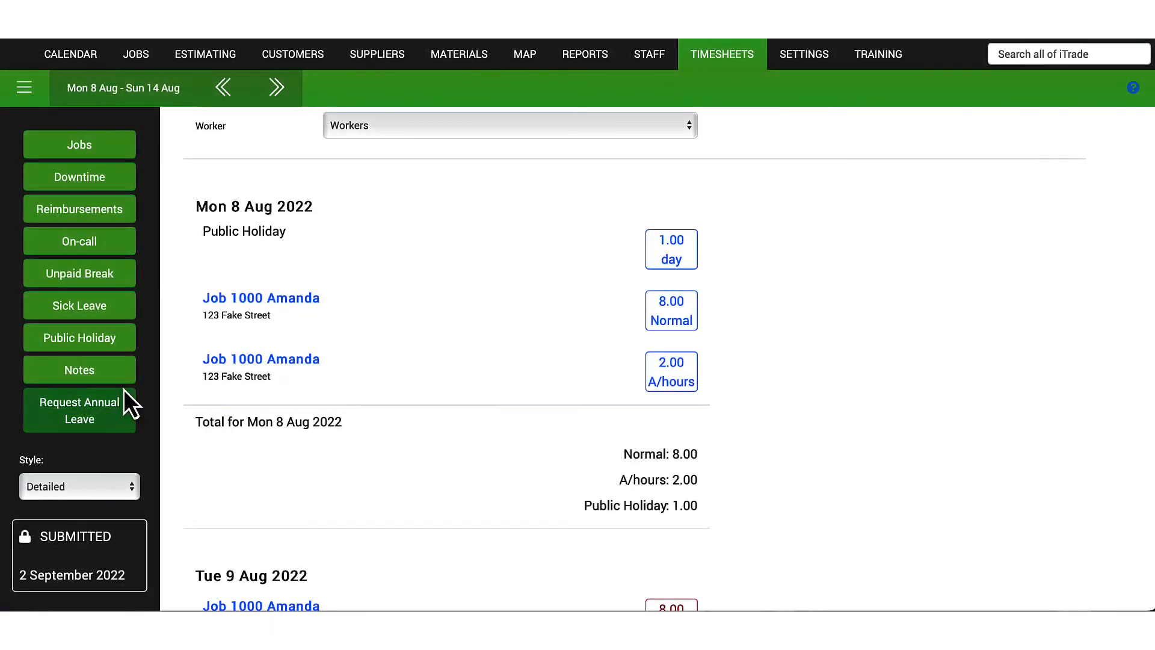
click(121, 385)
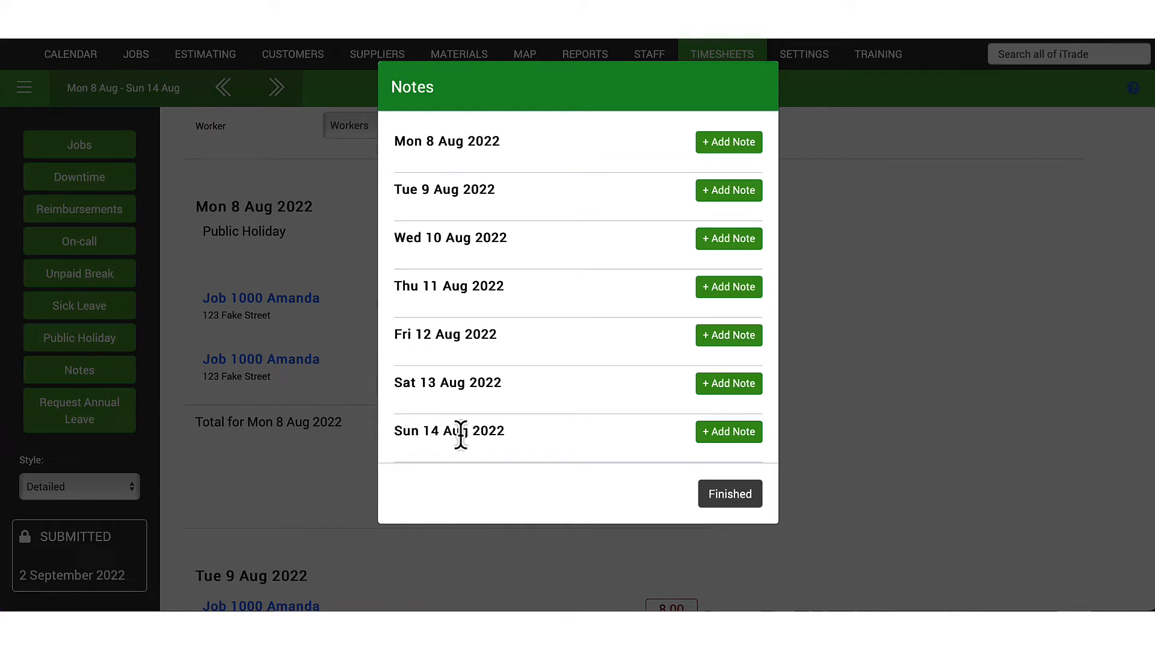
click(711, 336)
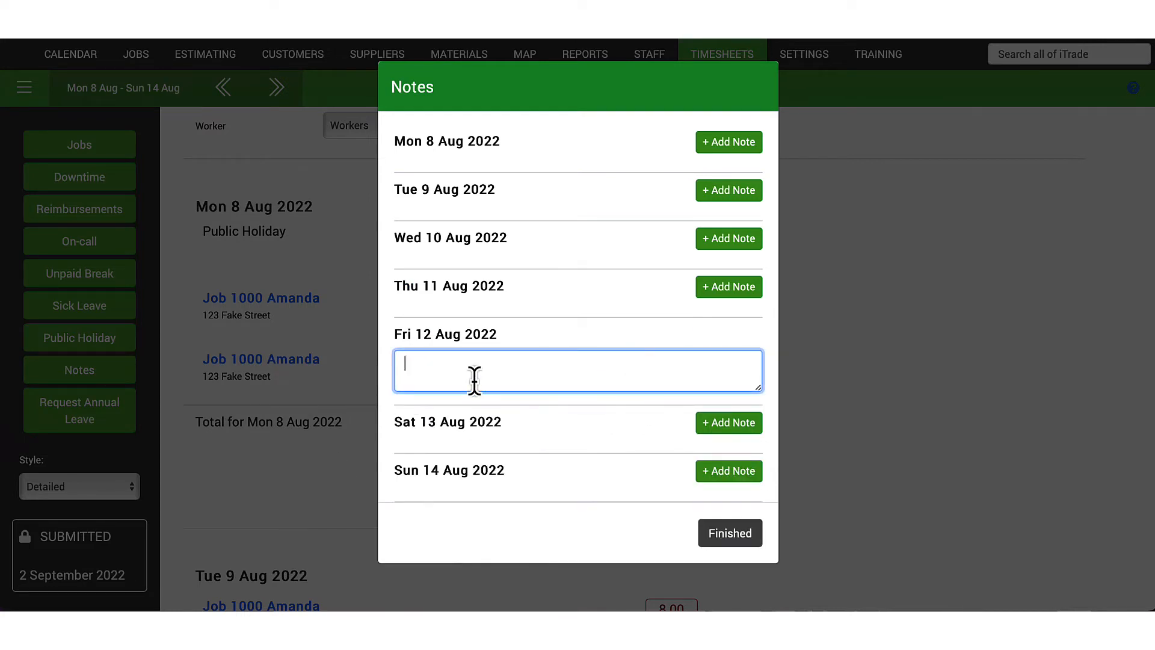
text(Call client to discuss additiona)
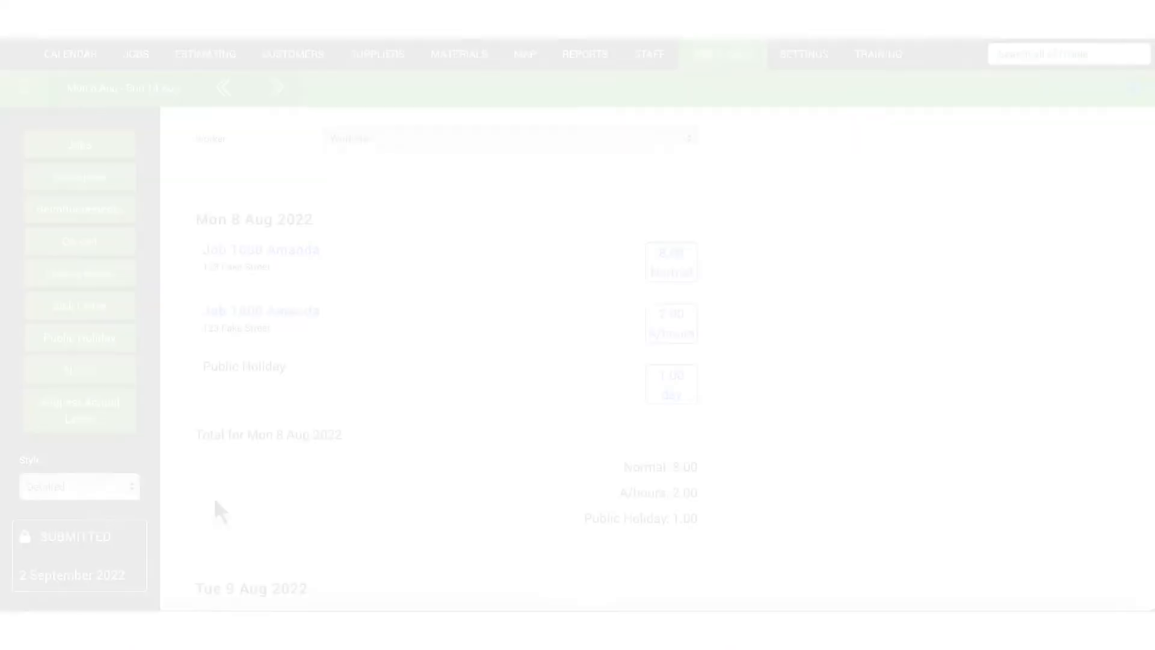
Request annual leave from Mon 2 Jan to Fri 6 Jan 2023, ending 12:30pm on the last day.
click(96, 421)
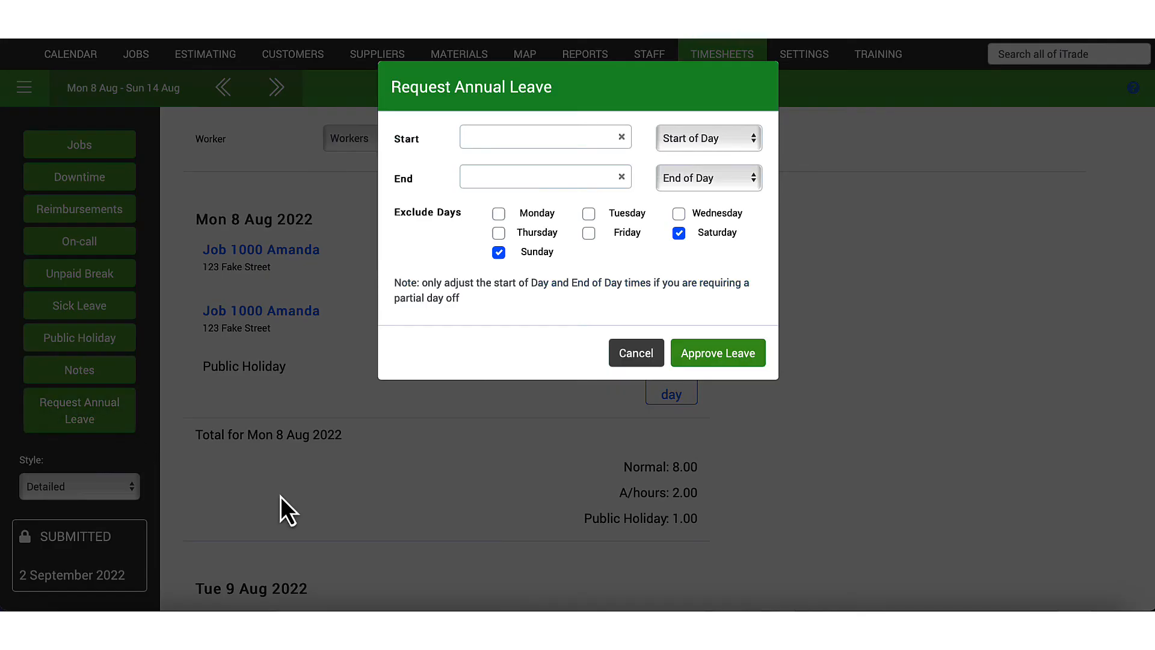
click(558, 143)
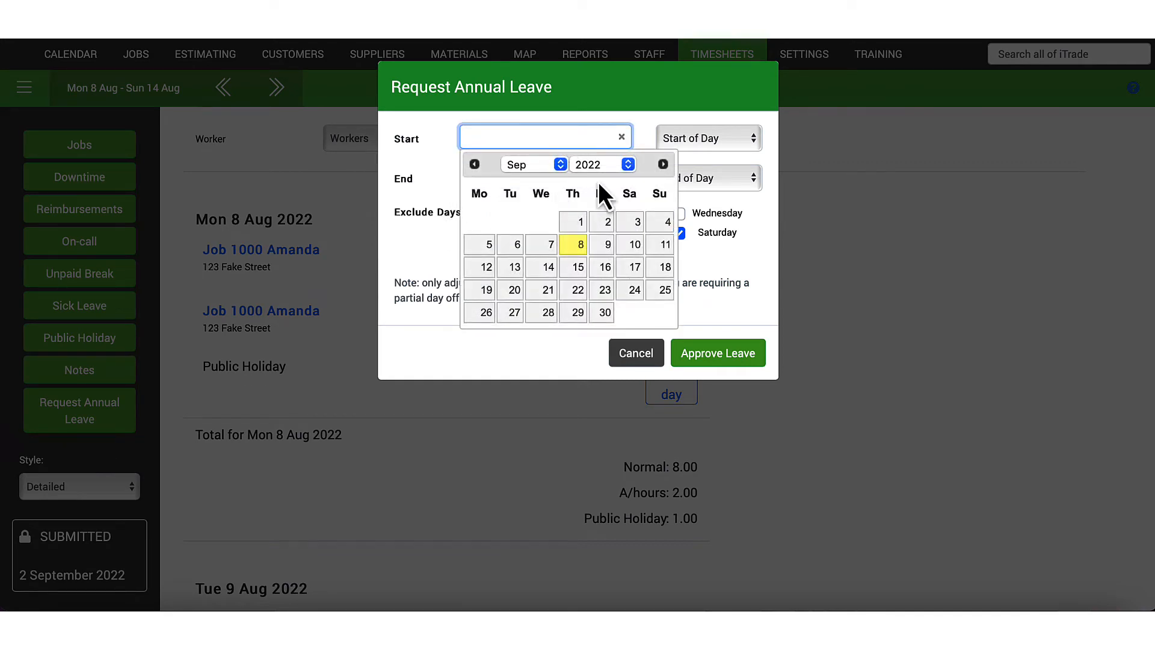
click(663, 165)
click(662, 165)
click(663, 164)
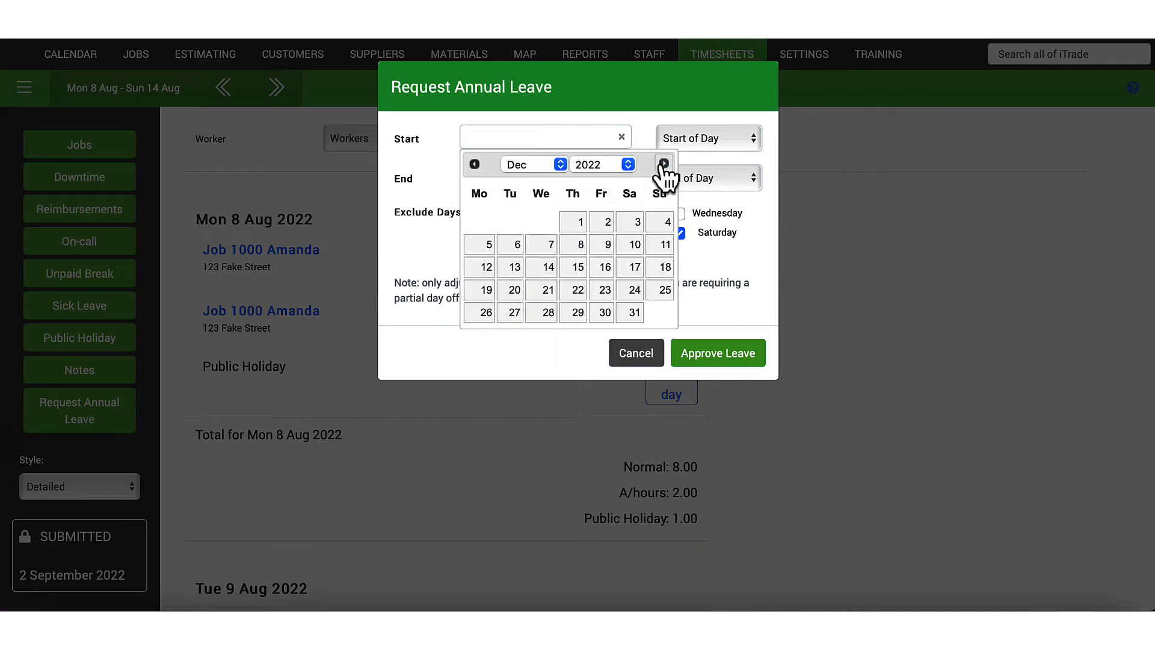
click(663, 164)
click(487, 246)
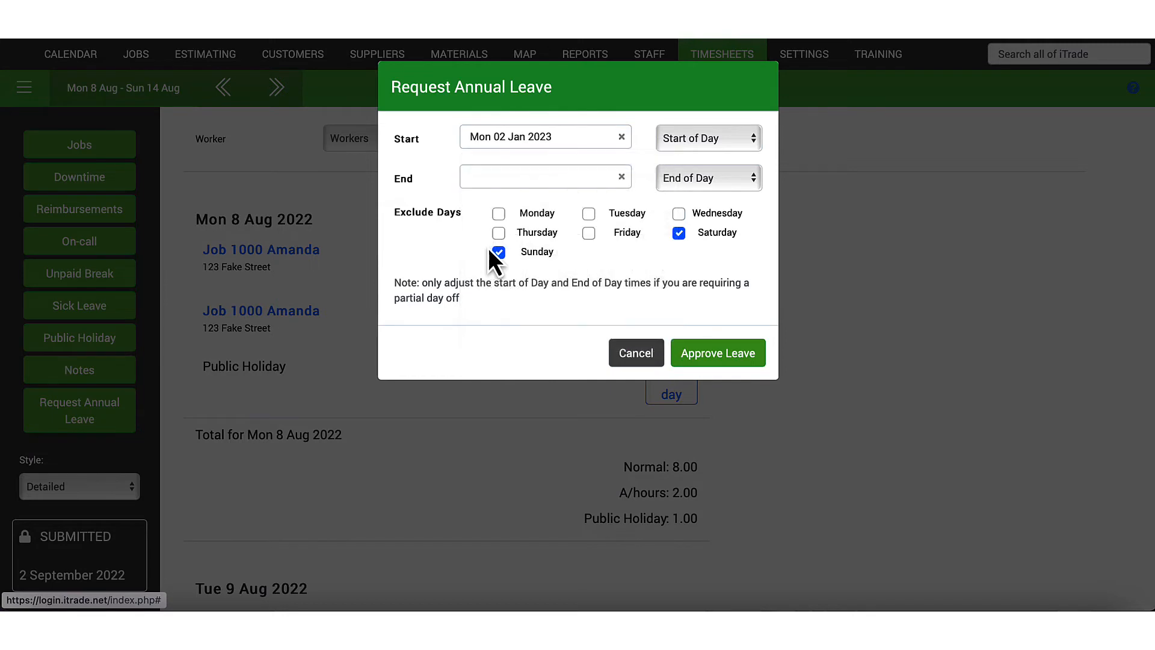
click(513, 182)
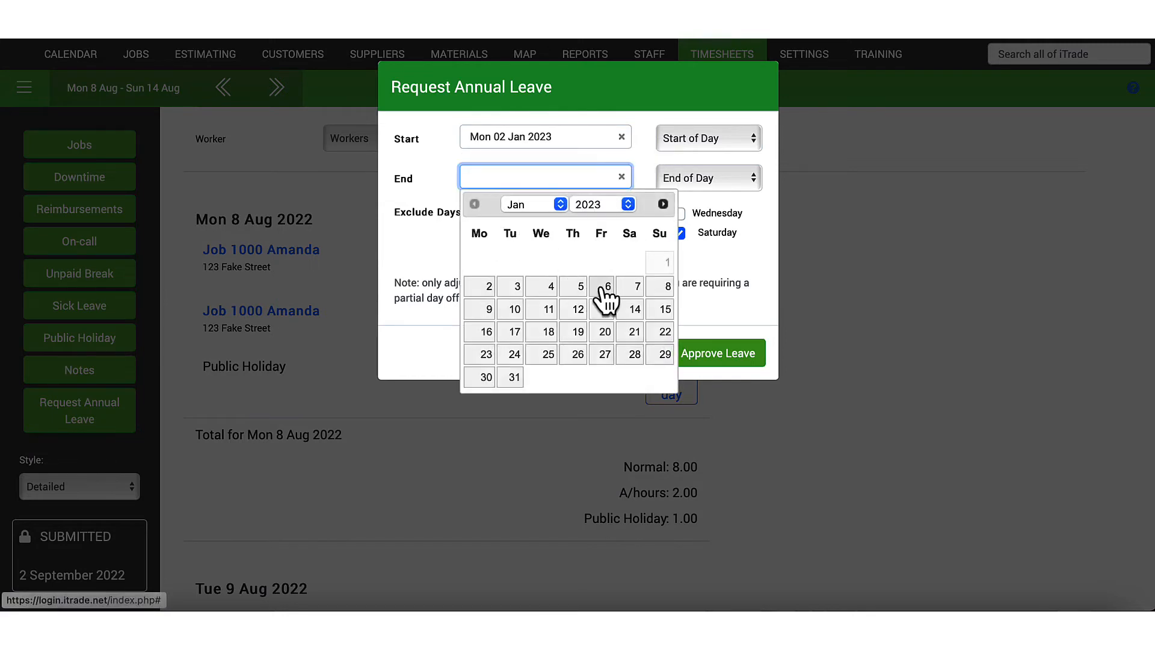
click(604, 289)
click(683, 178)
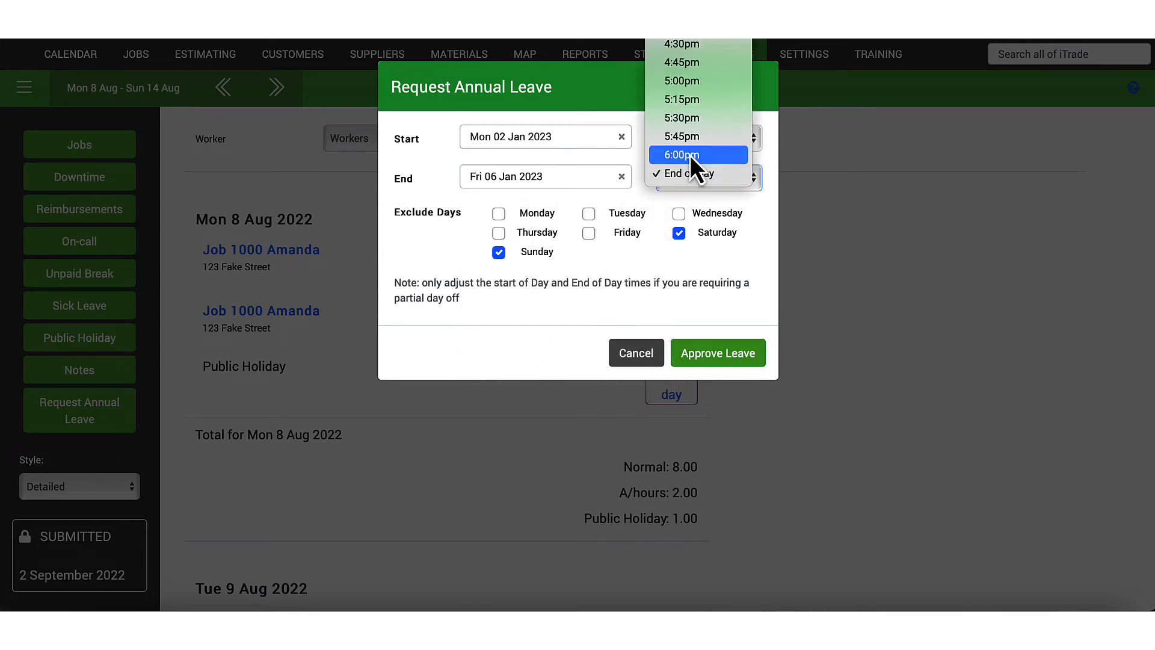
scroll(688, 128, up, 6)
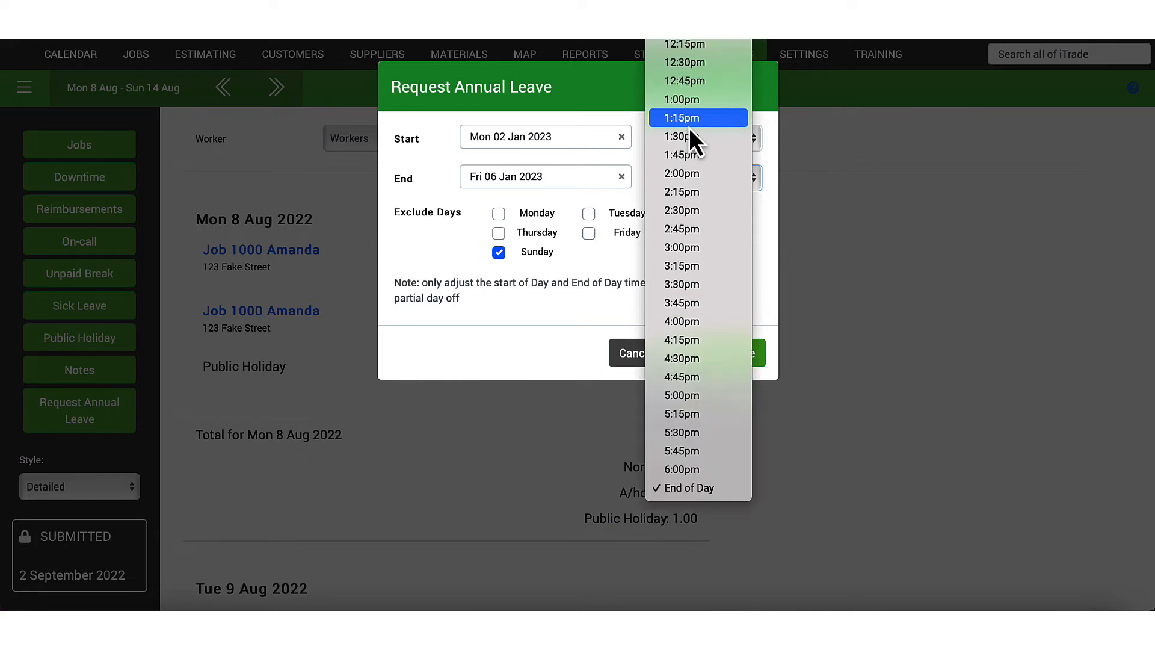
click(688, 65)
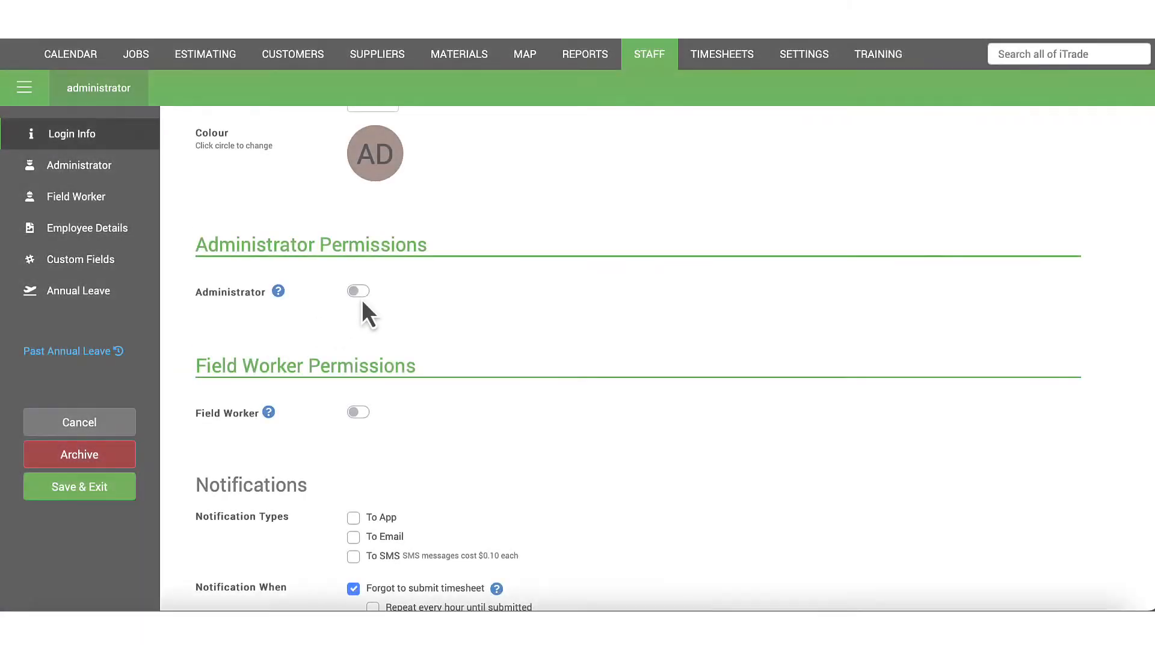
Grant the staff member administrator access and start a worker annual leave request, paging toward January 2023.
click(360, 292)
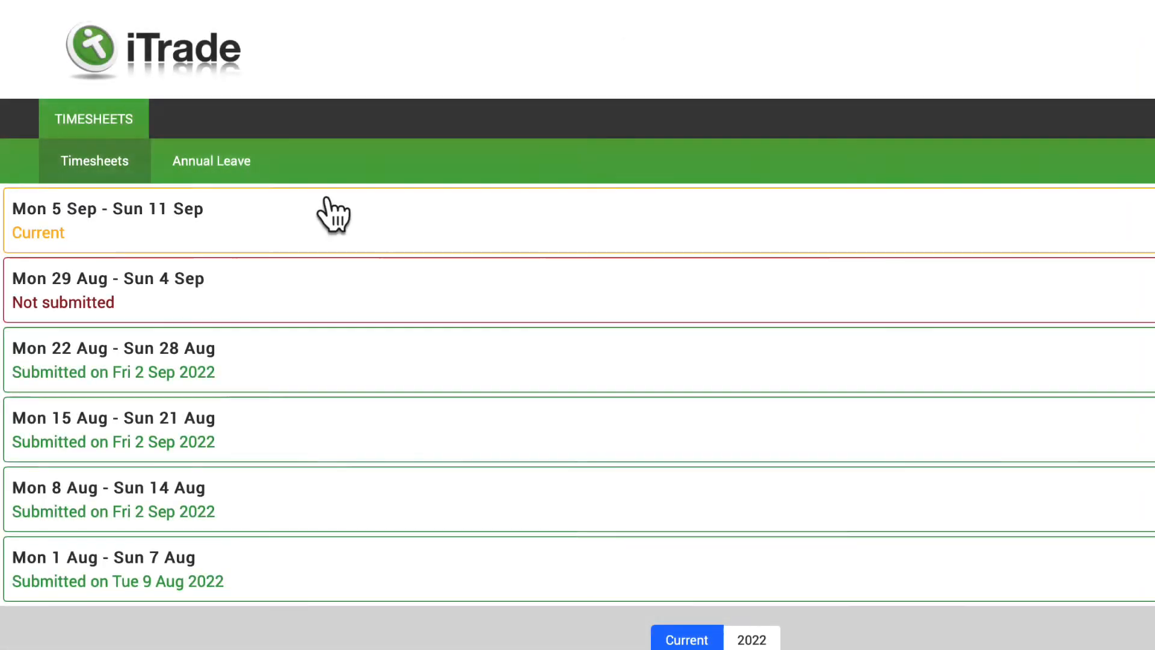
click(232, 166)
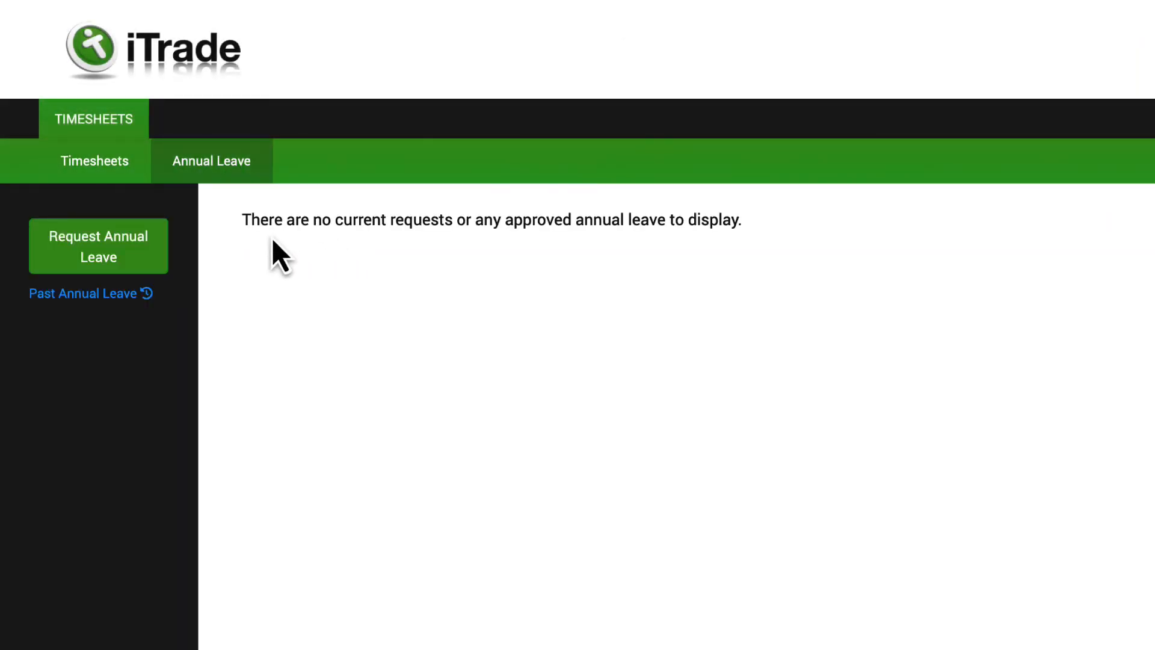
click(138, 252)
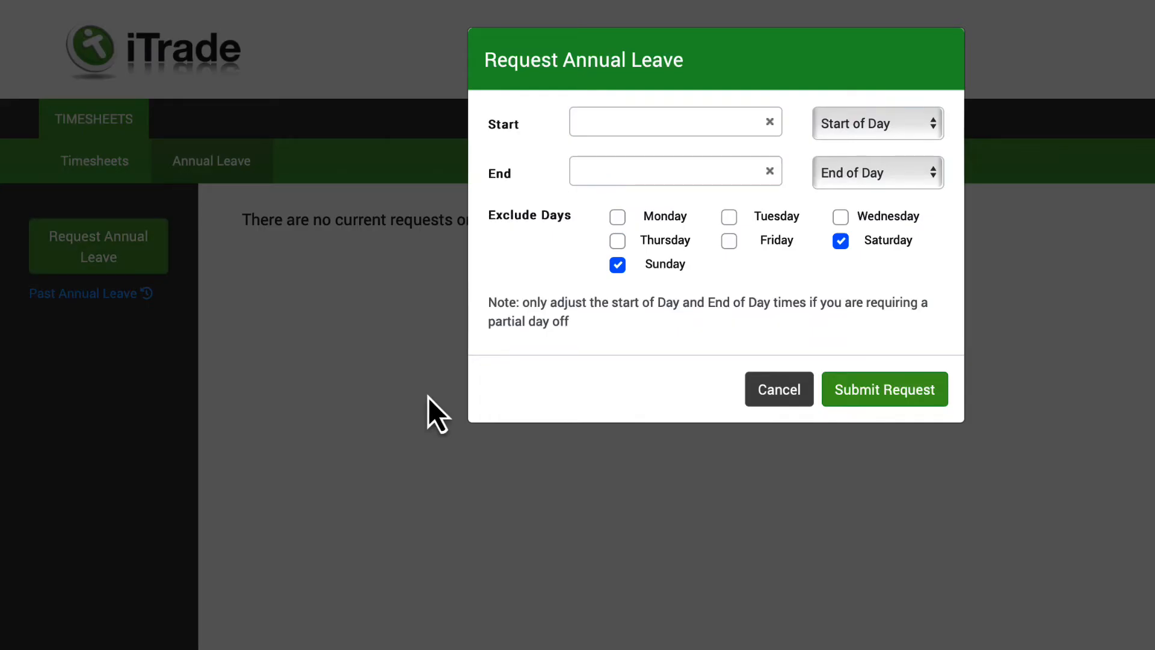
click(726, 144)
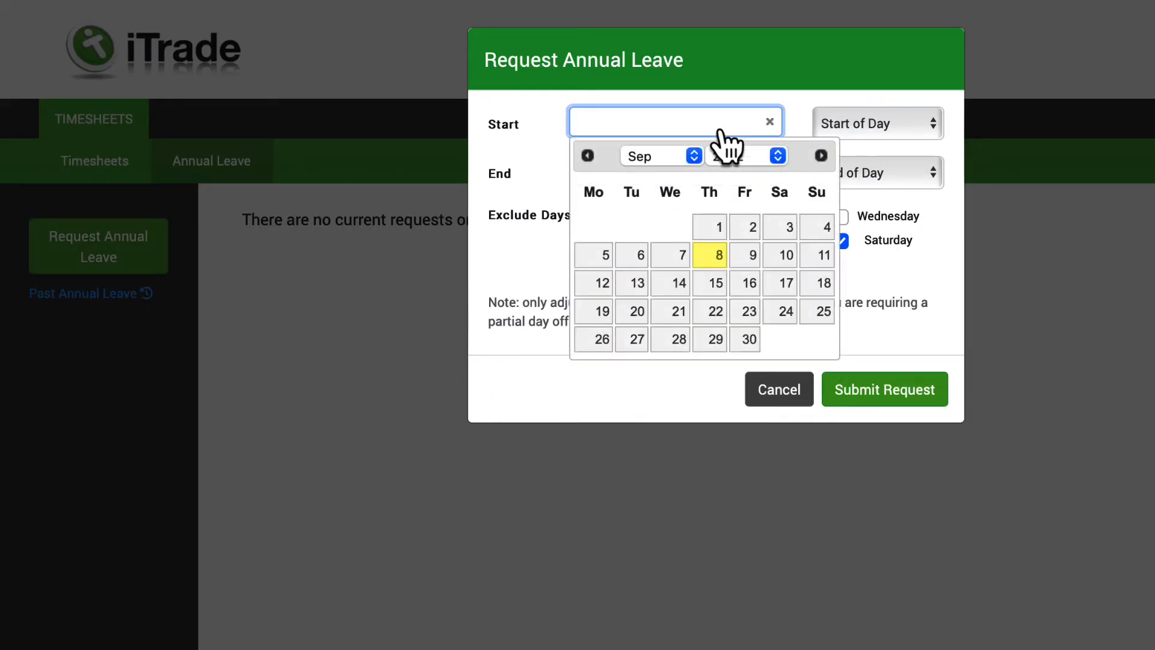
click(822, 155)
click(823, 156)
click(822, 156)
click(822, 155)
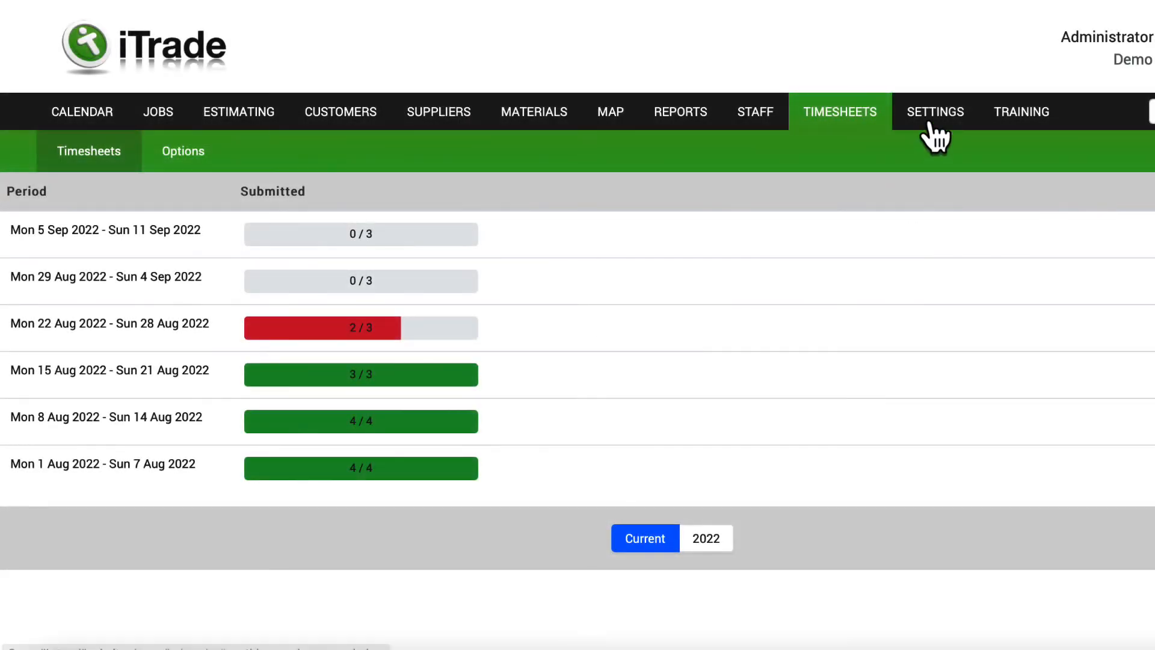
Go through company settings to the worker's staff record and its annual leave section.
click(934, 123)
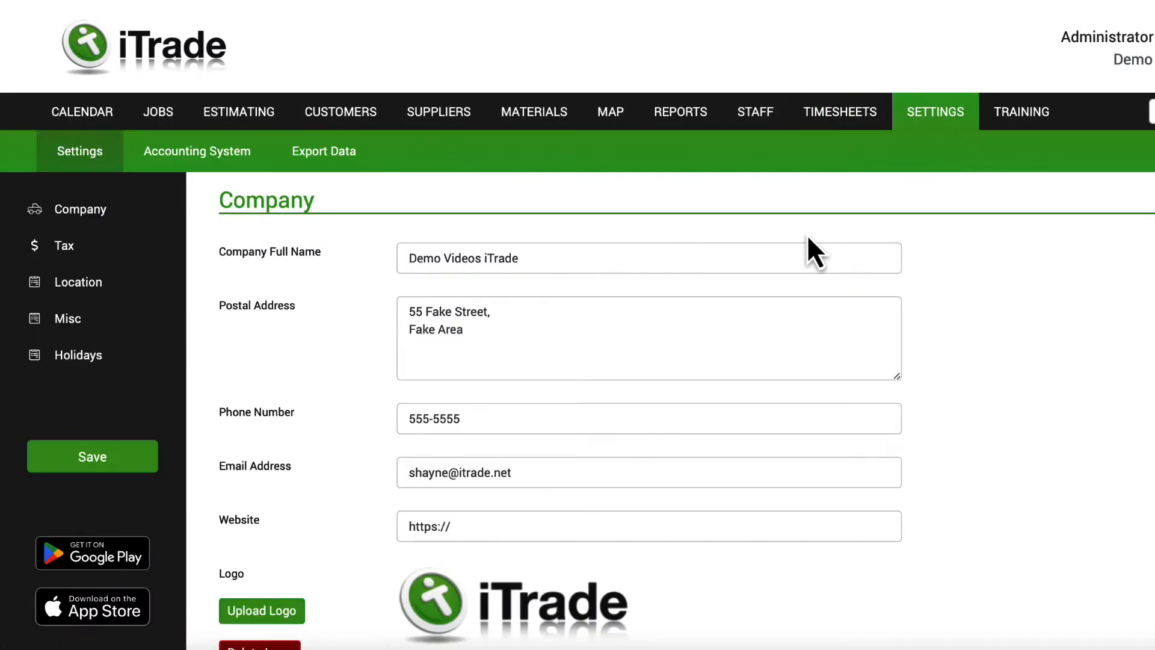
scroll(807, 233, down, 2)
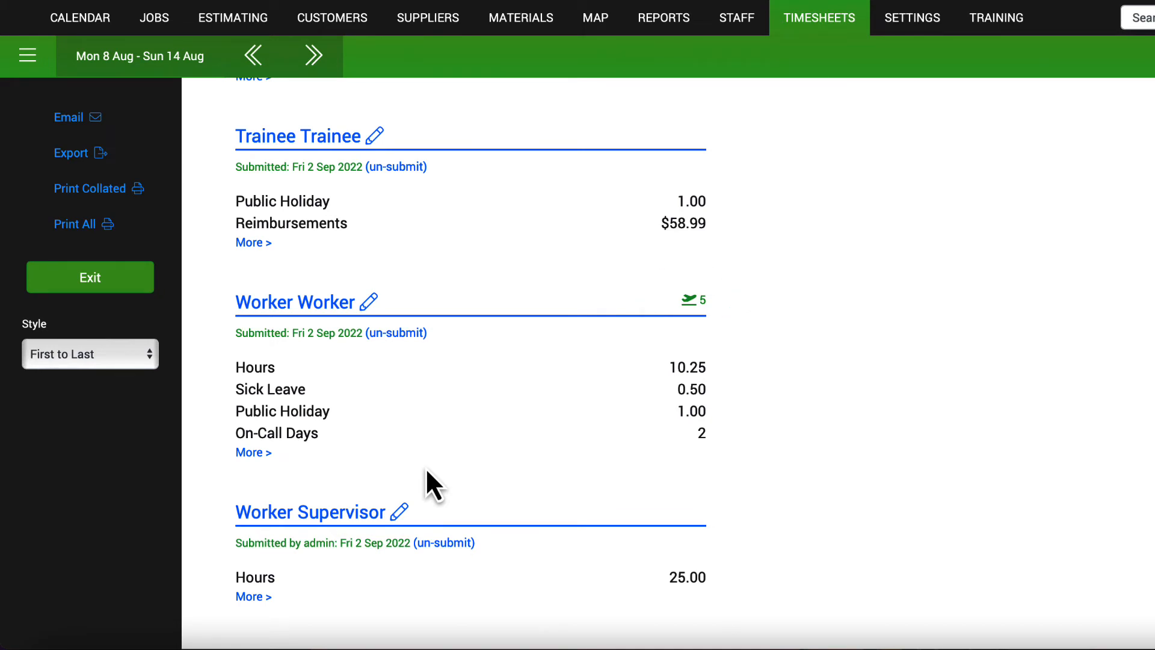
click(689, 301)
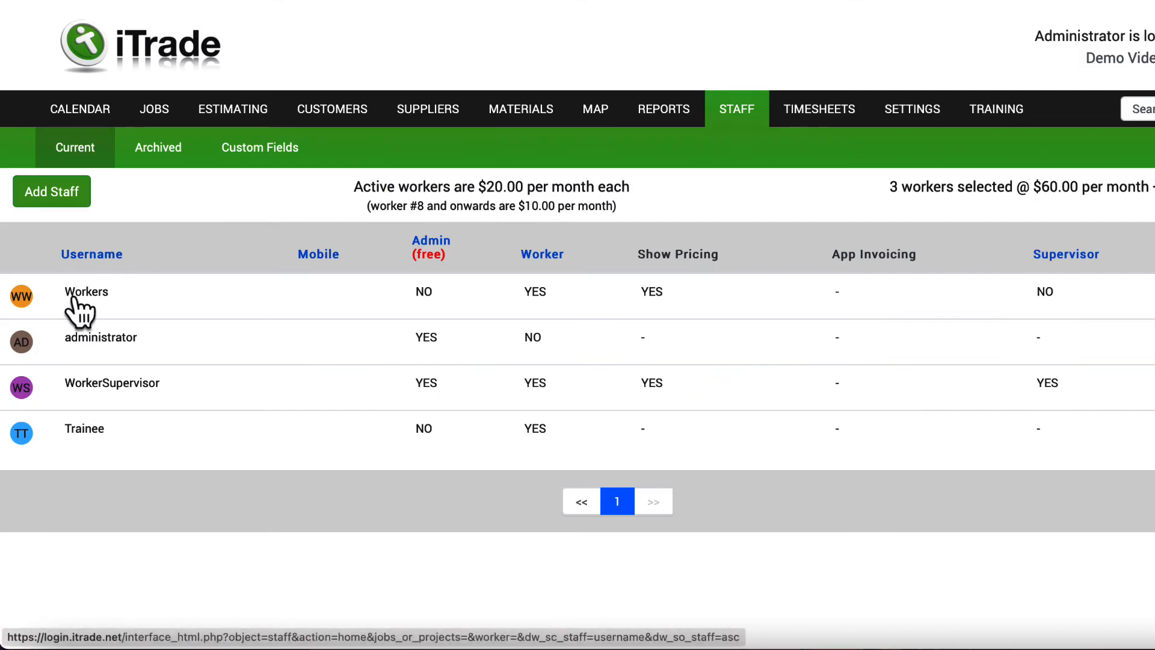
click(72, 313)
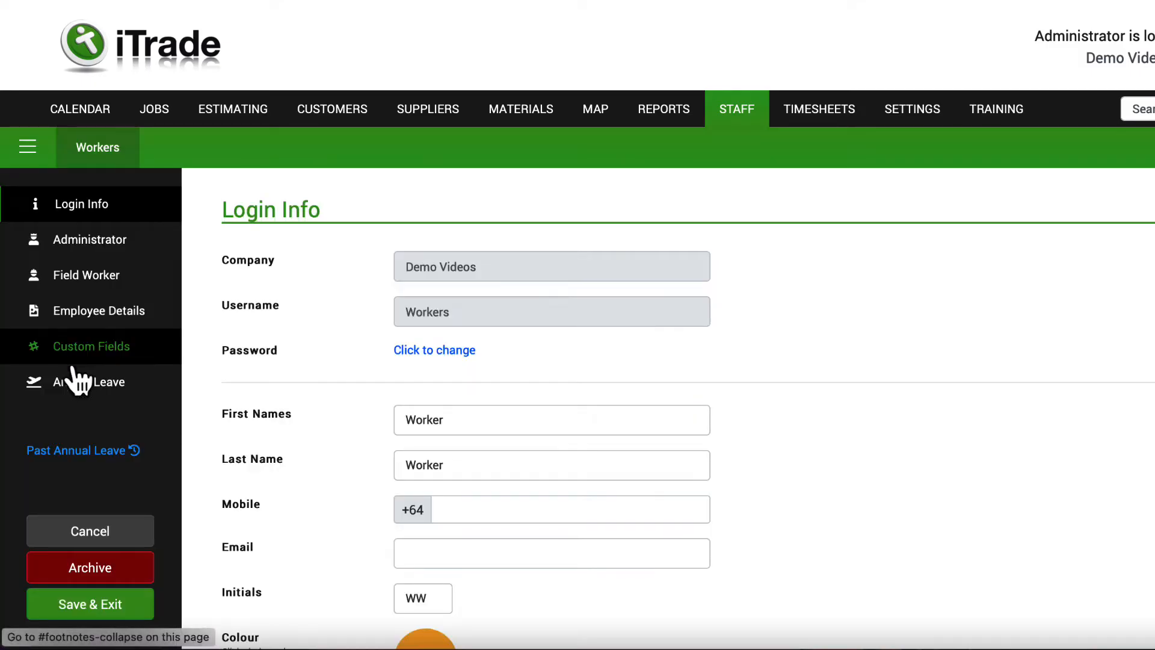
click(89, 286)
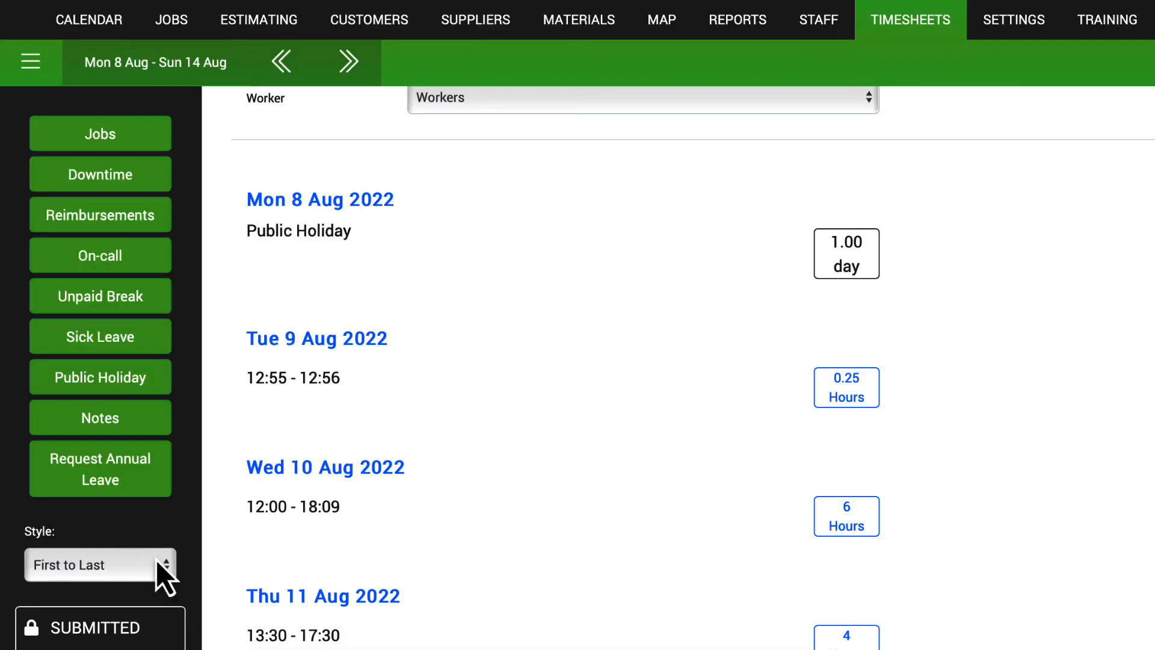
Switch the 8–14 Aug timesheet to Detailed style and scroll through the daily job entries.
click(156, 571)
click(135, 580)
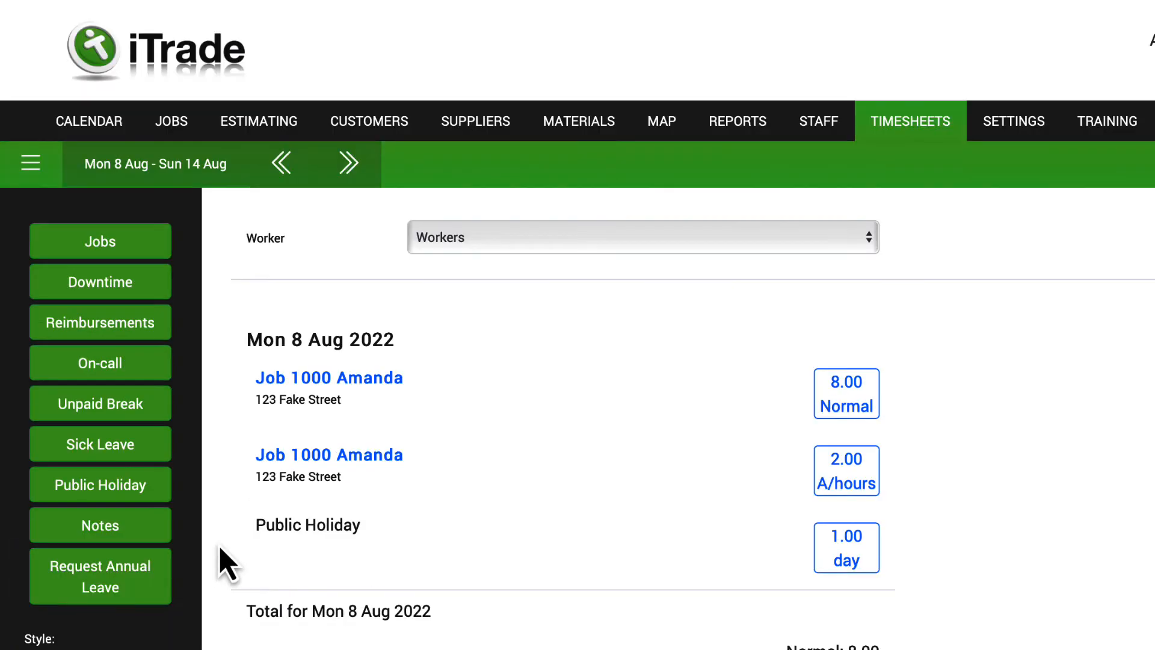
scroll(225, 563, down, 15)
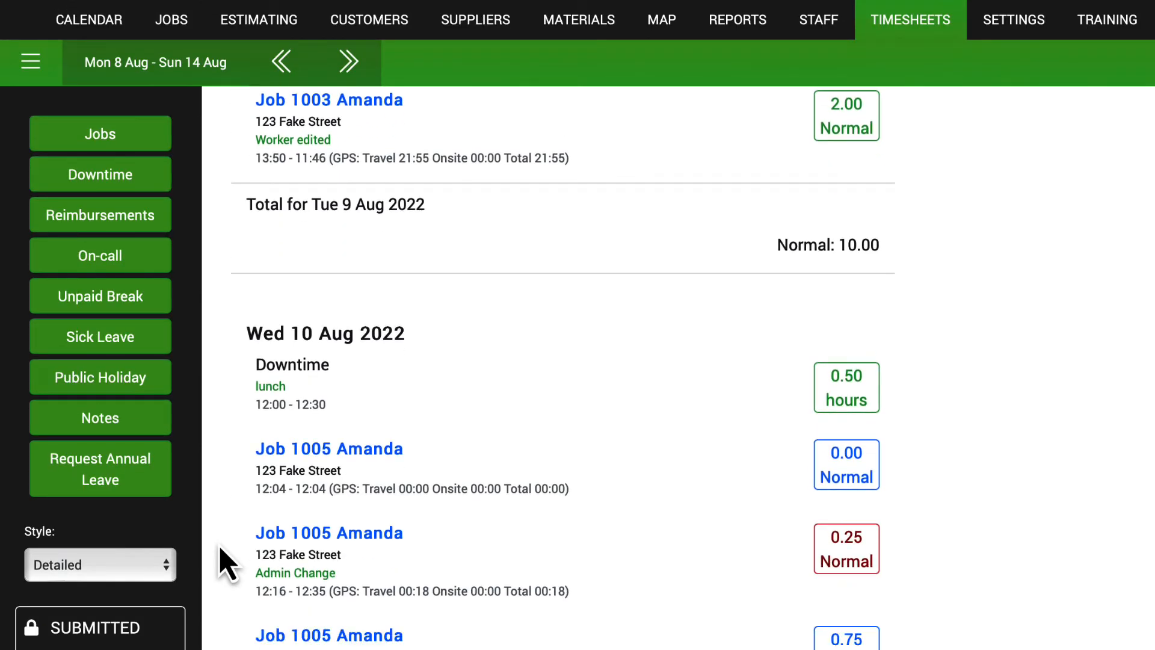
scroll(226, 562, down, 2)
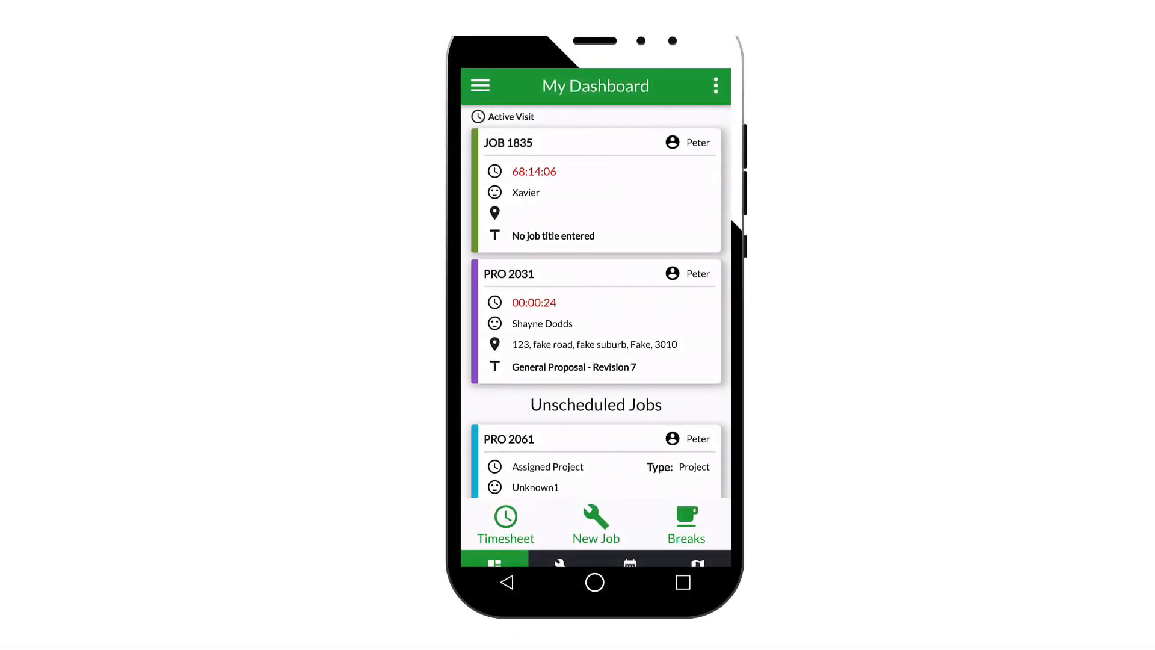
Open job 1835 from My Dashboard and show its Next Steps panel.
click(595, 190)
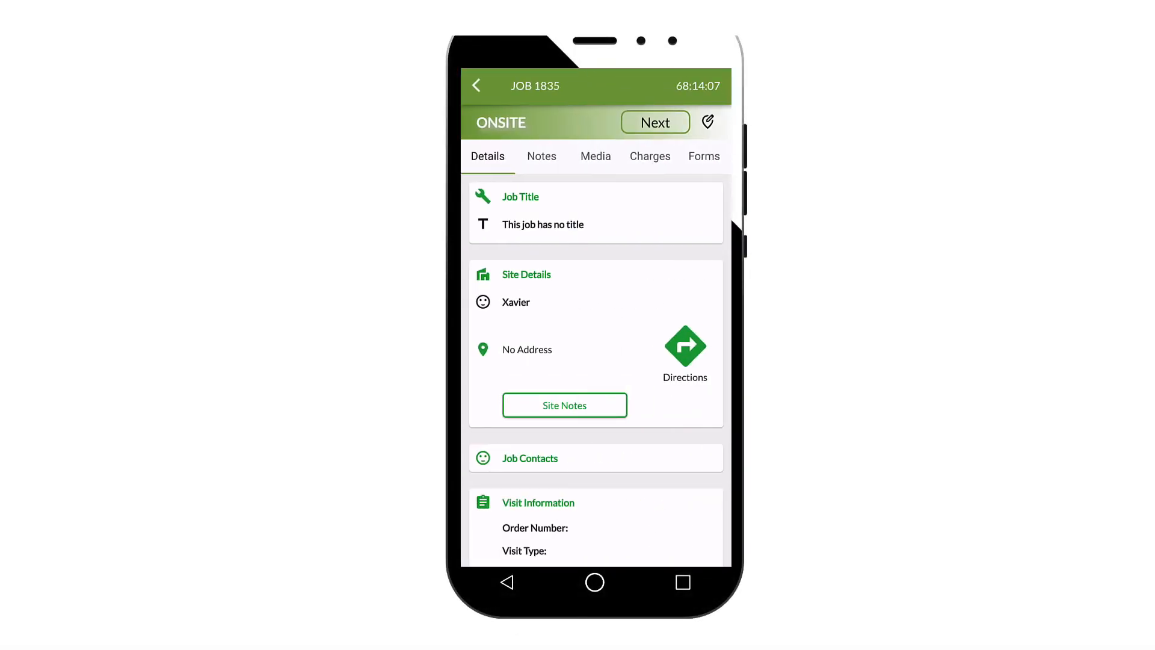
click(655, 122)
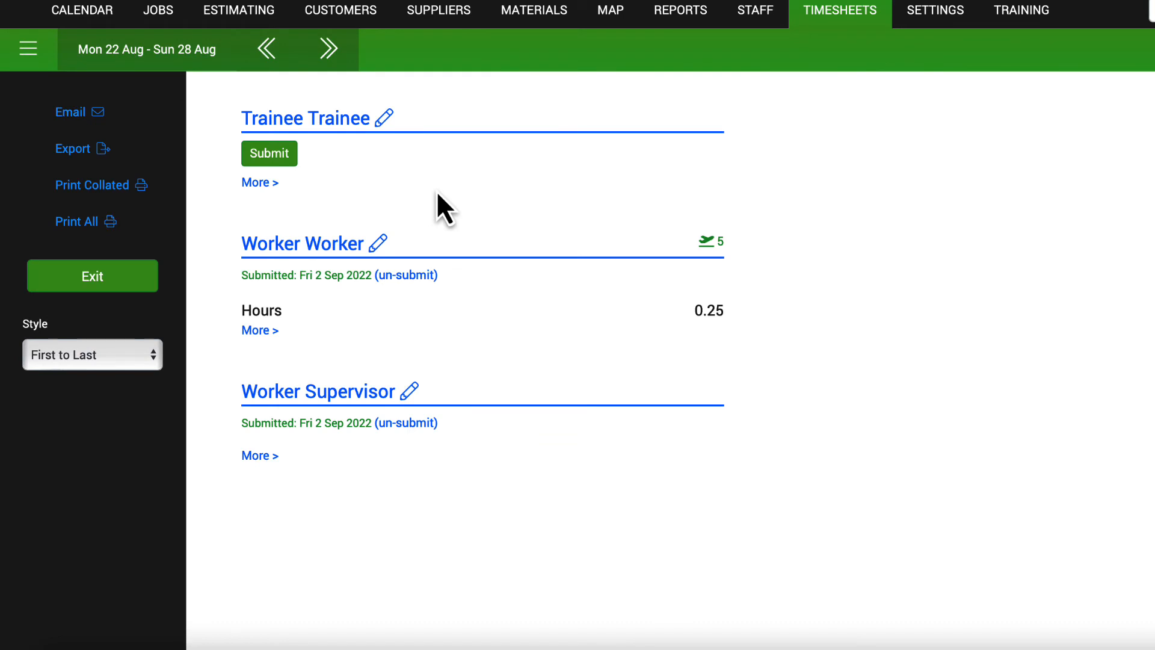
Submit and confirm the trainee's 22–28 Aug 2022 timesheet, then open job 1002 from the timesheet.
click(267, 154)
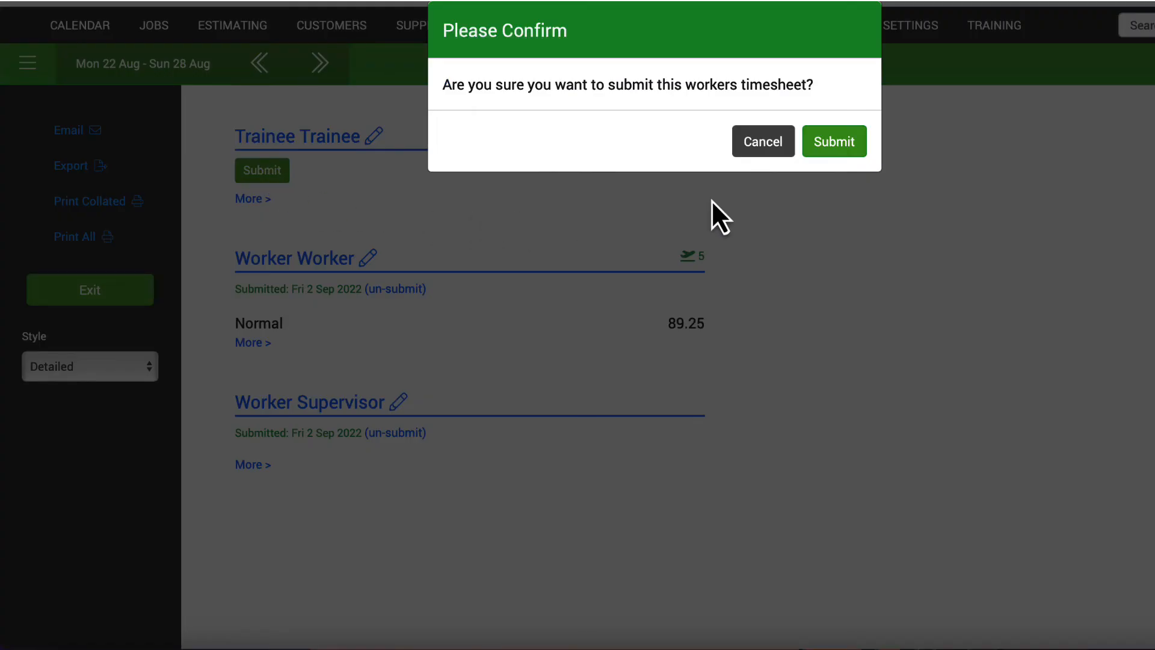
click(825, 149)
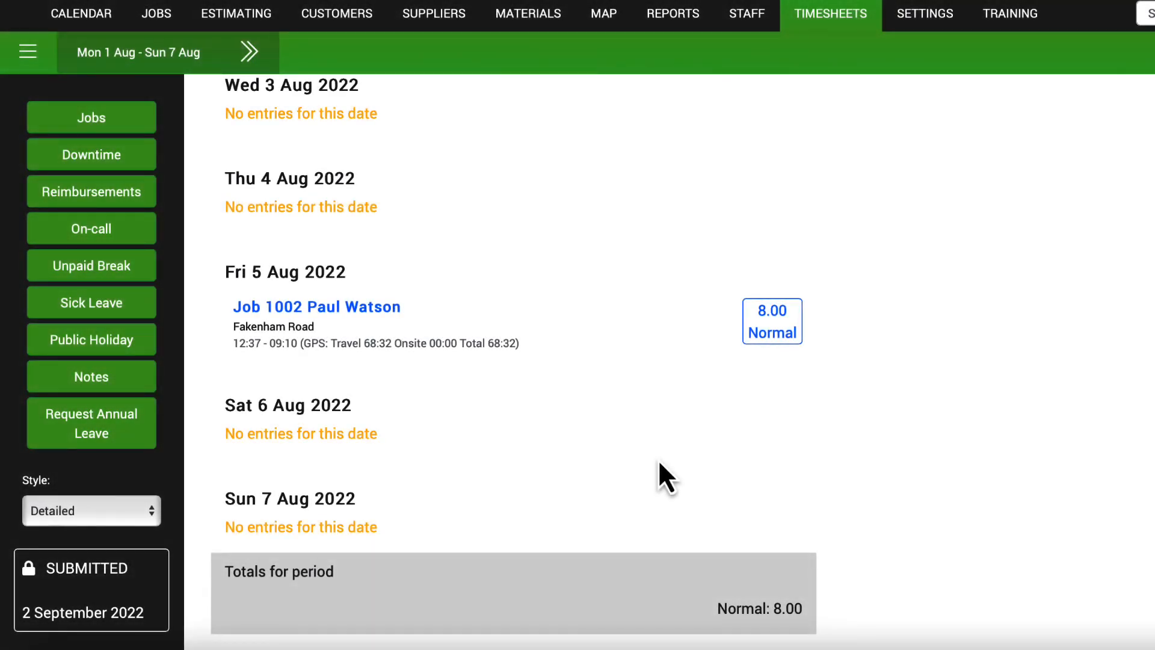
click(399, 311)
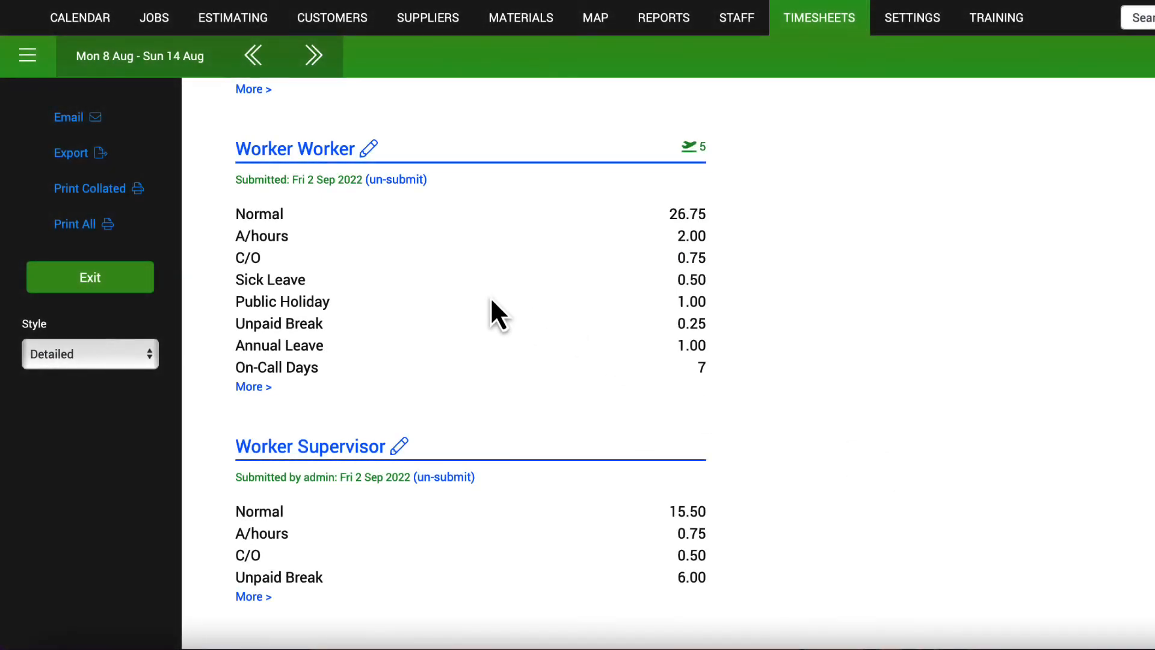
Change the worker's job 1000 Normal hours on Mon 8 Aug from 8.00 to 7.5.
click(340, 151)
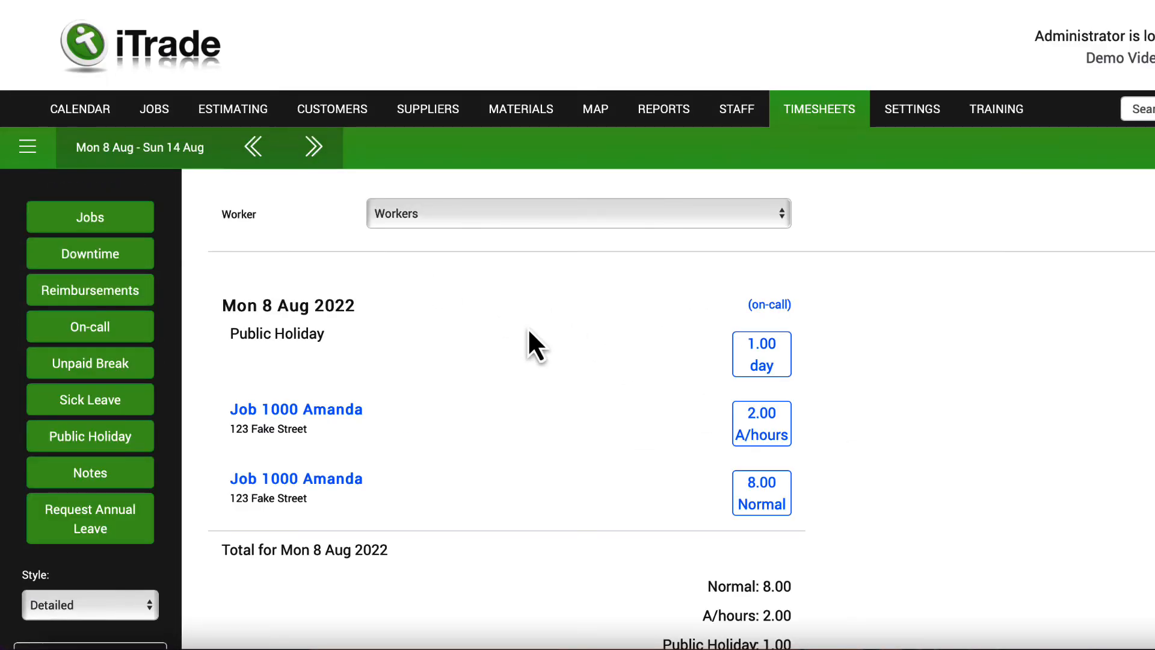
click(735, 506)
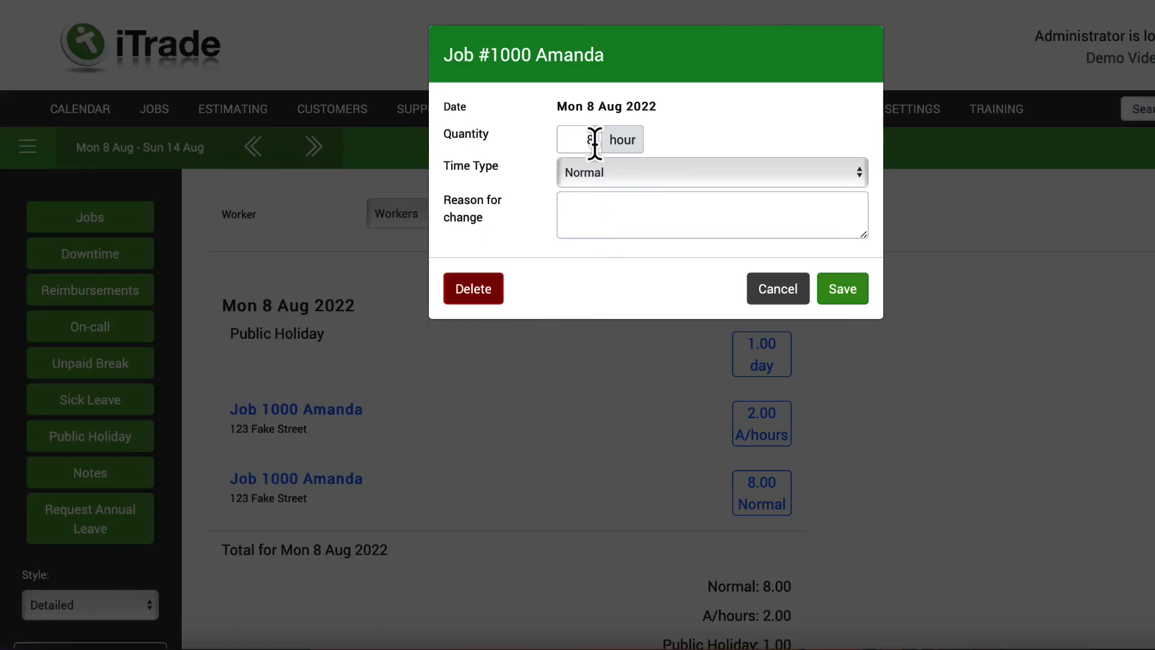
drag(594, 142, 559, 143)
text(7.5)
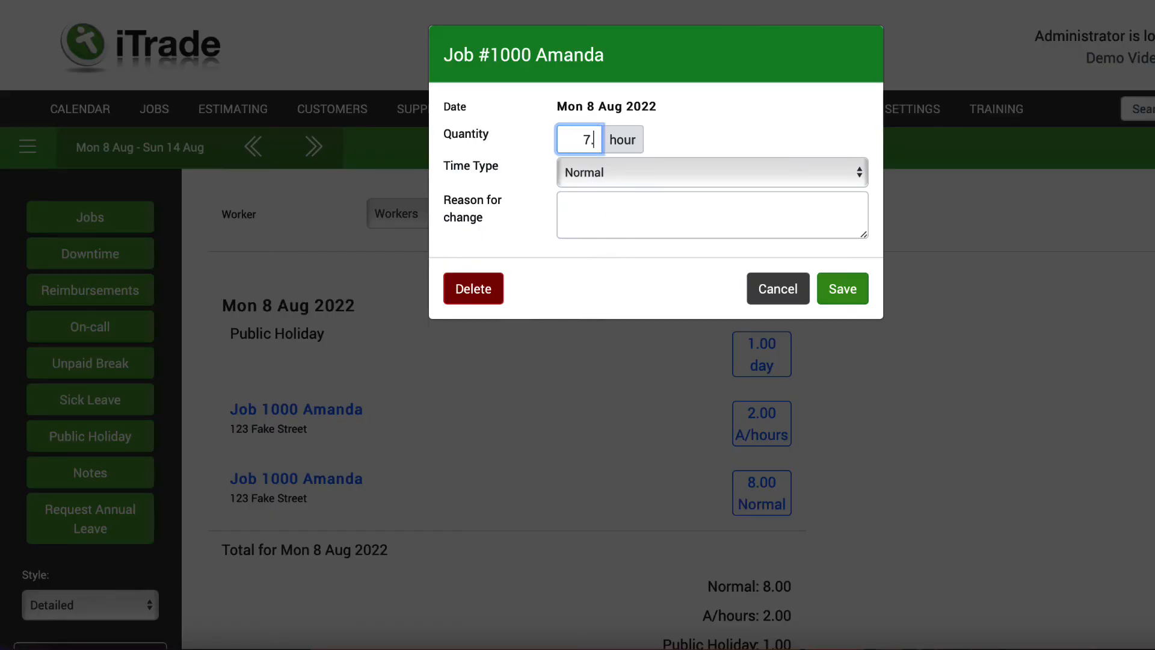
click(843, 290)
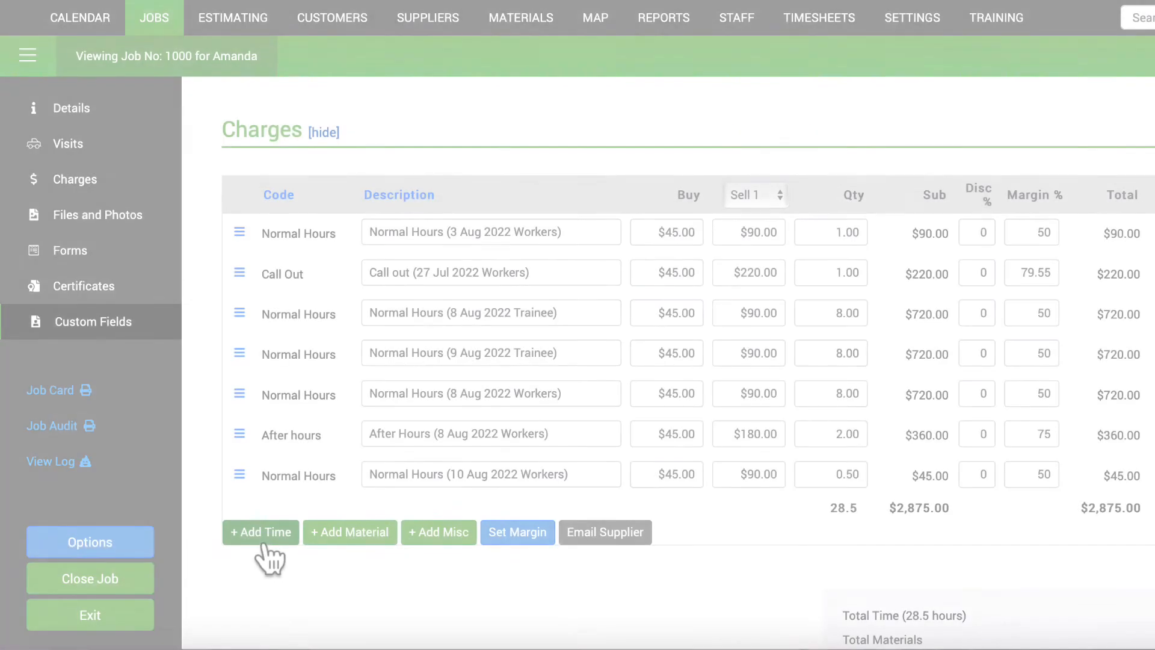
click(260, 533)
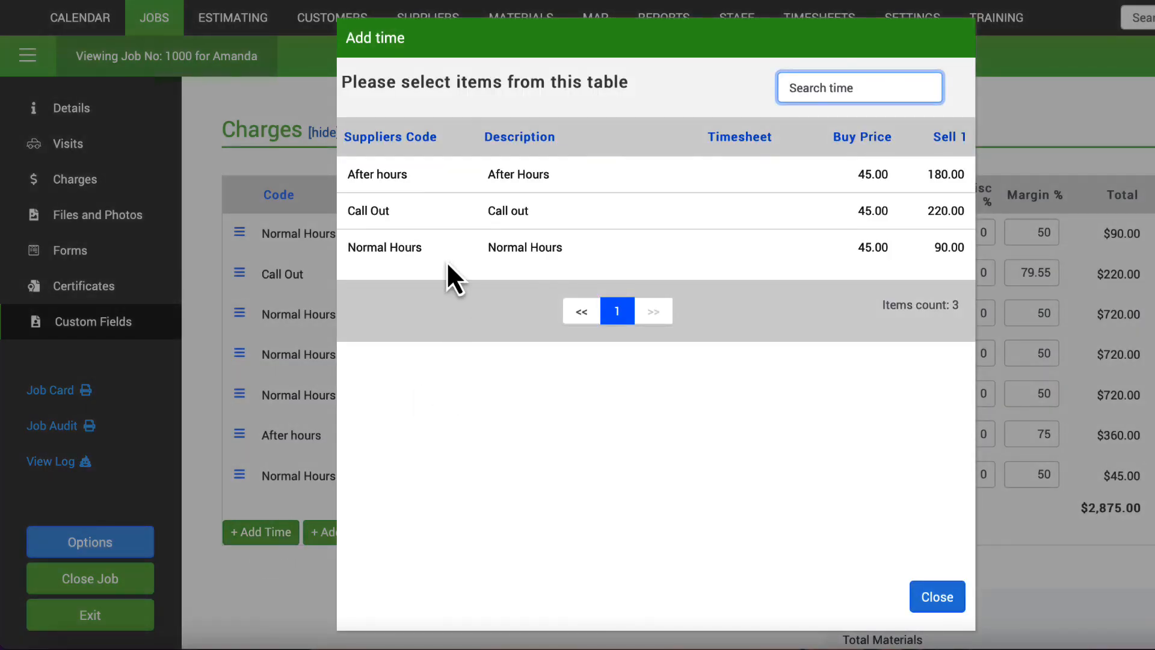
Add Normal Hours (3.5 and 5.5) for the trainee on job 1000, pushed to their timesheet.
click(397, 248)
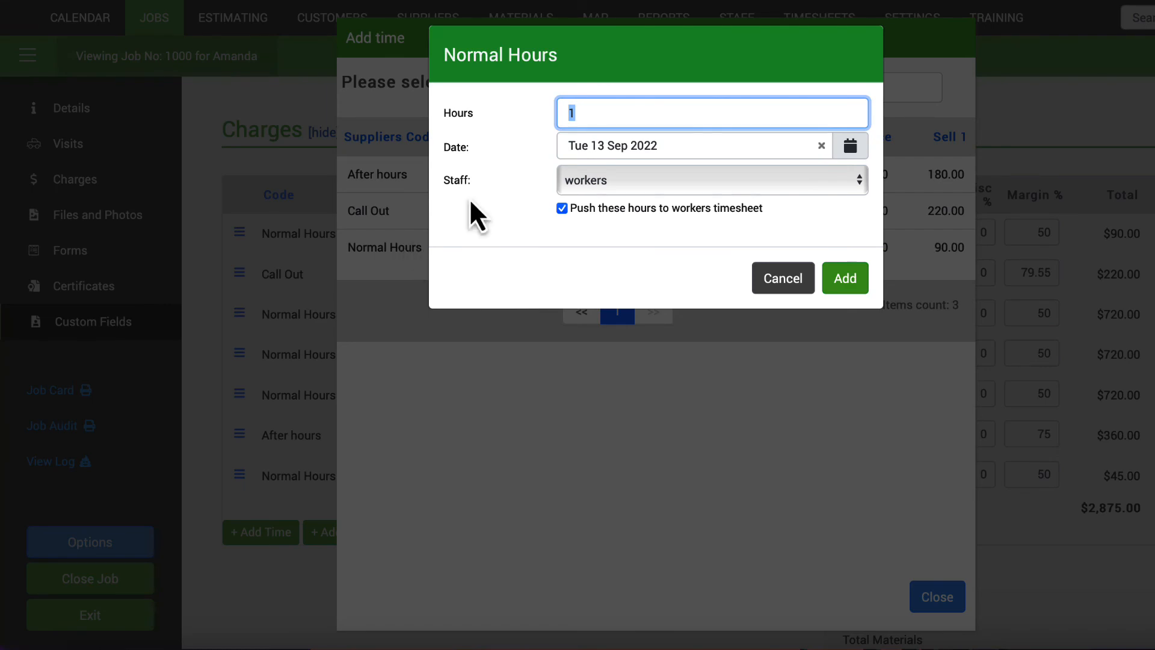
text(3.5)
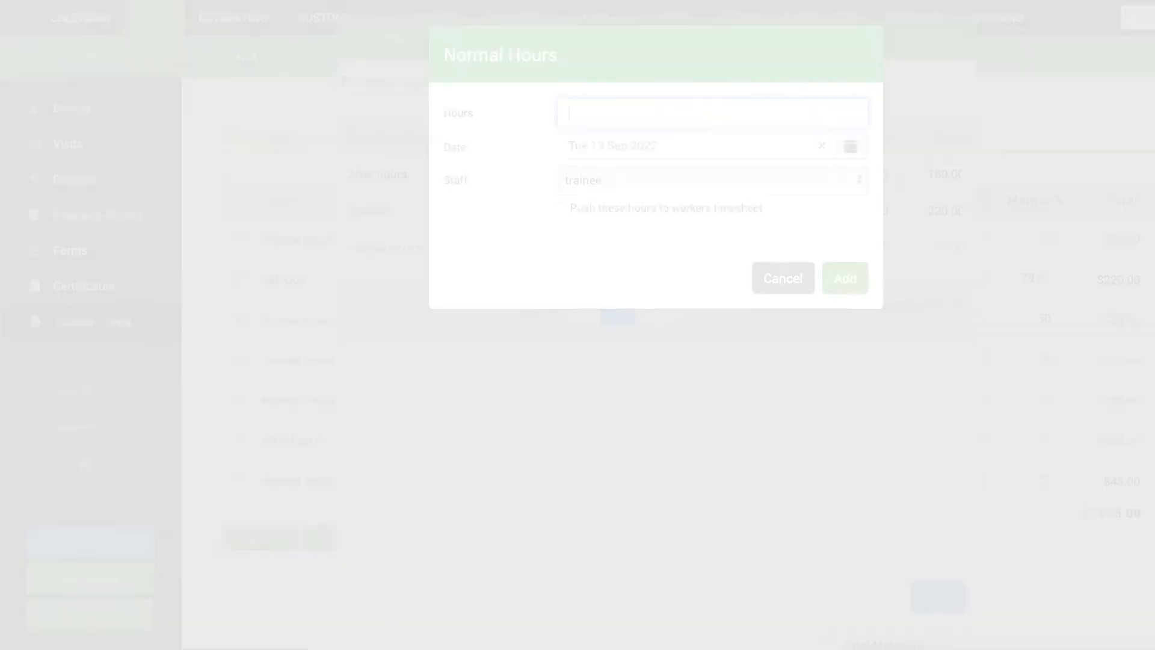
text(5.)
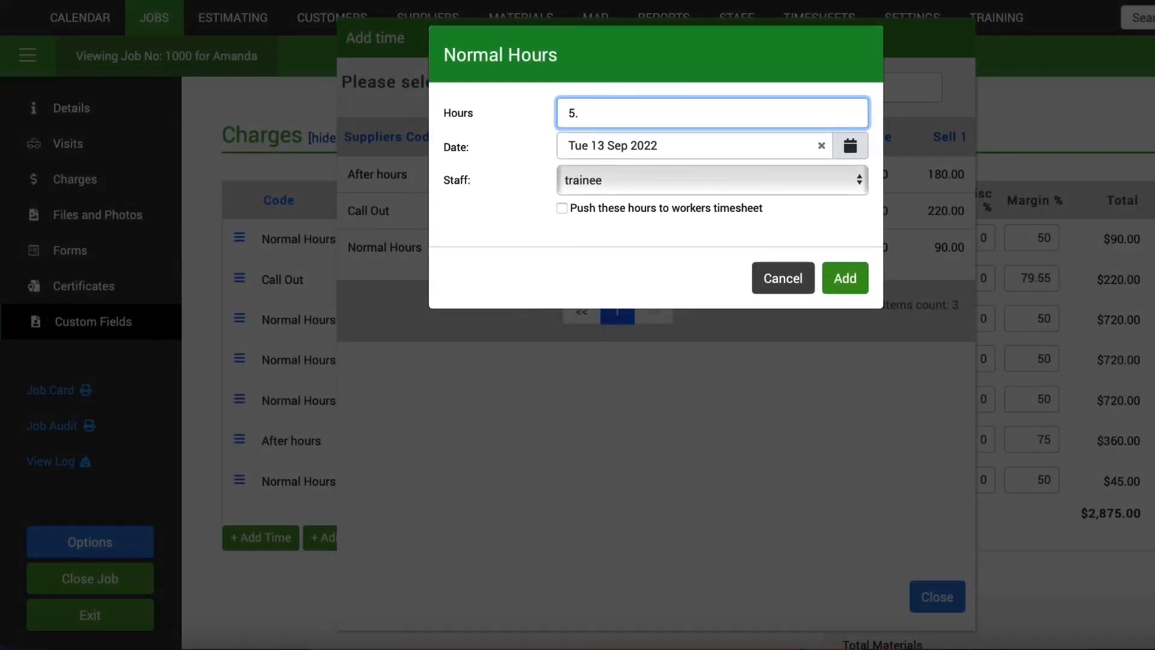
text(5)
click(563, 209)
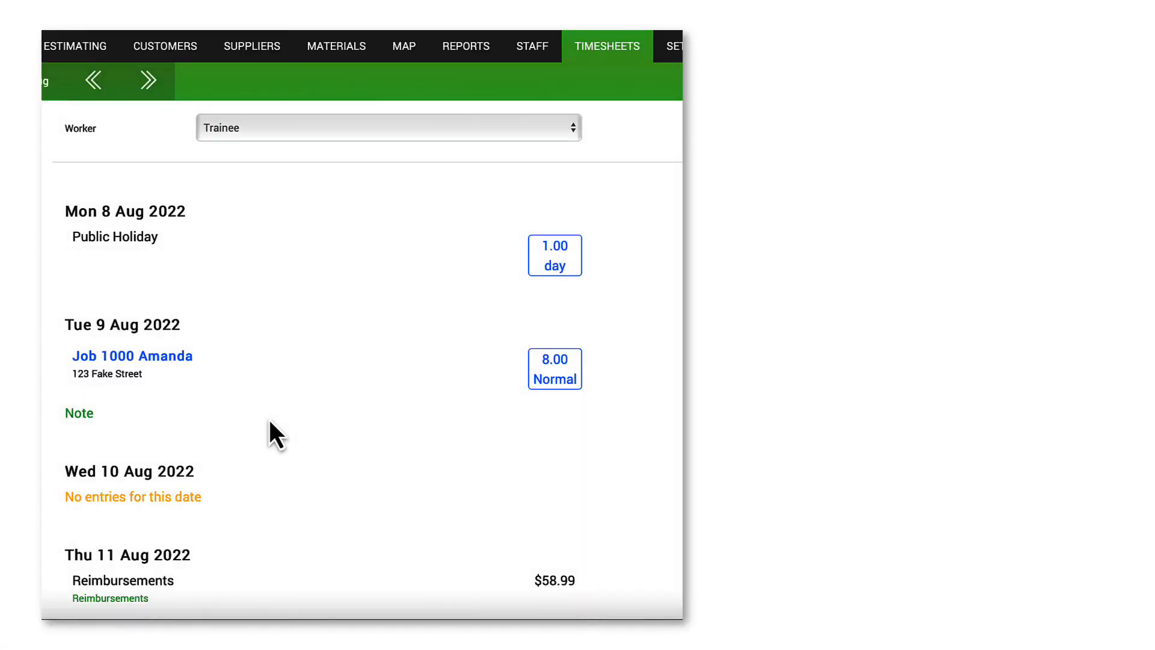
Change the trainee's Tue 9 Aug job 1000 hours from 8.00 to 13.5, with reason 'Extra'.
click(551, 376)
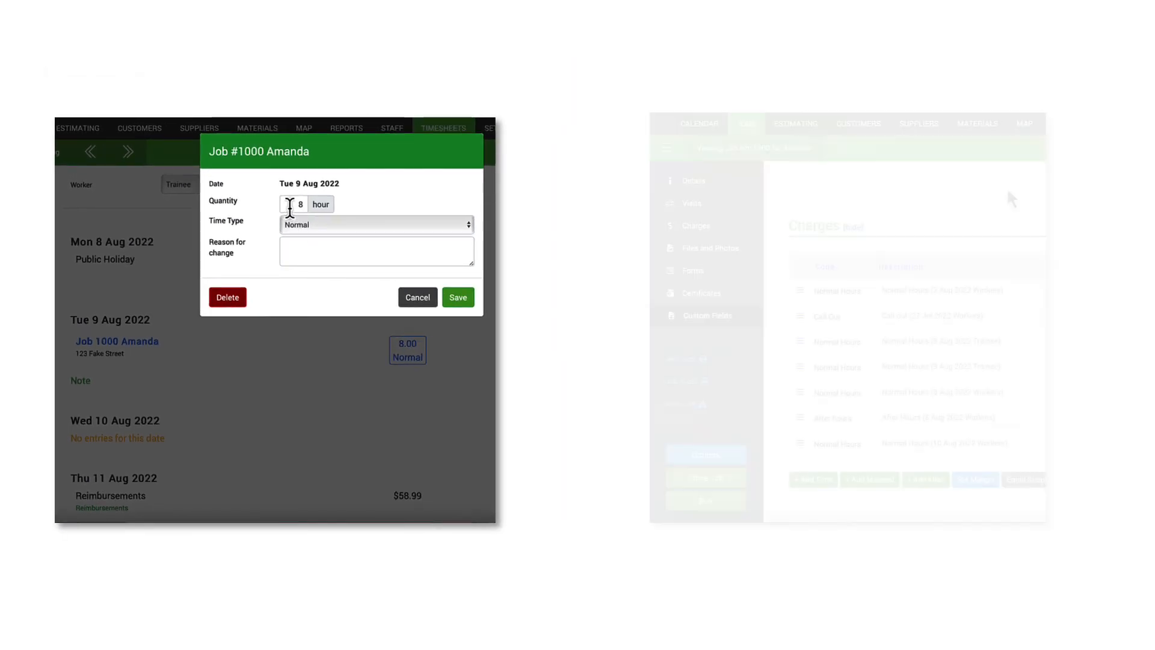
double_click(322, 195)
text(13.5)
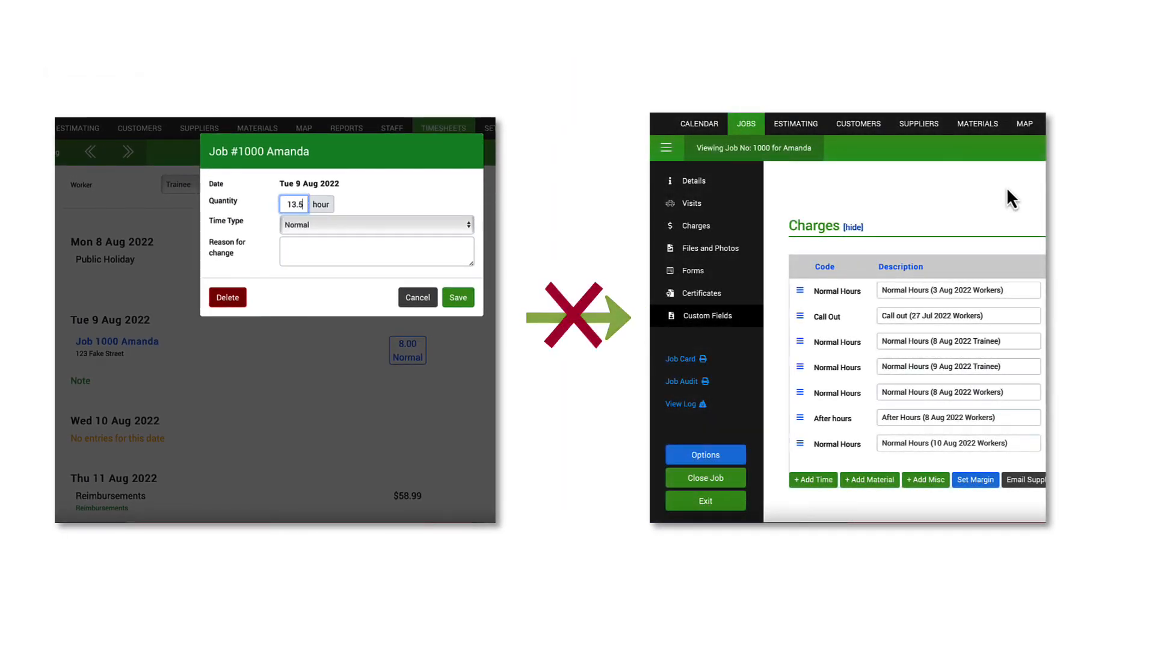
click(305, 245)
text(Extra)
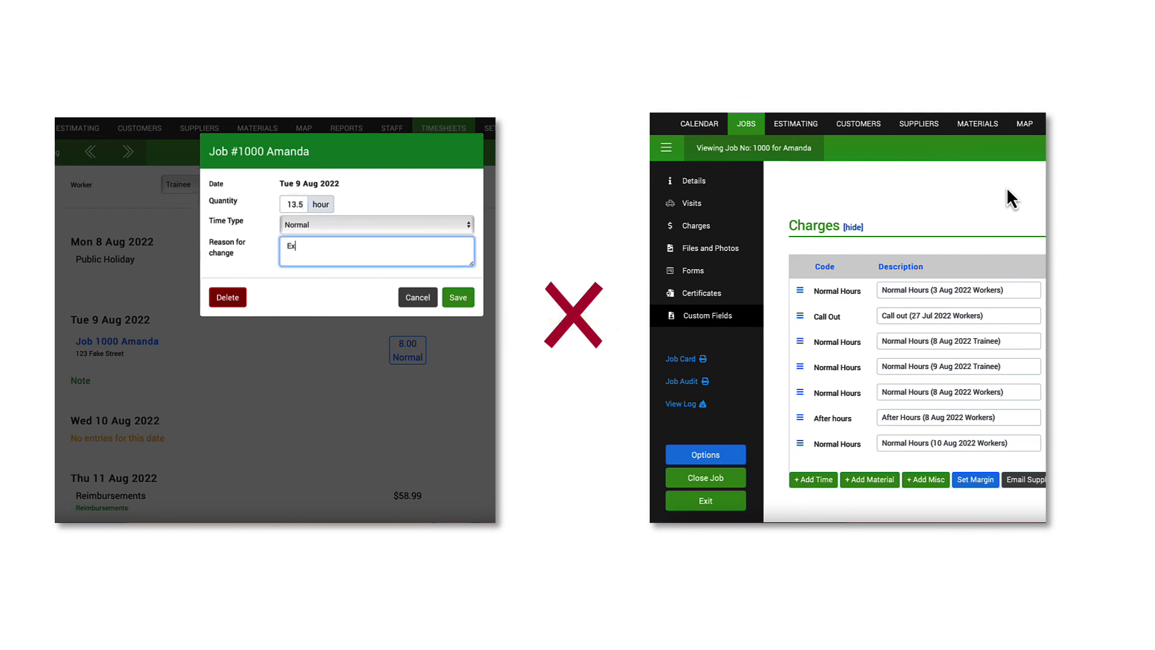